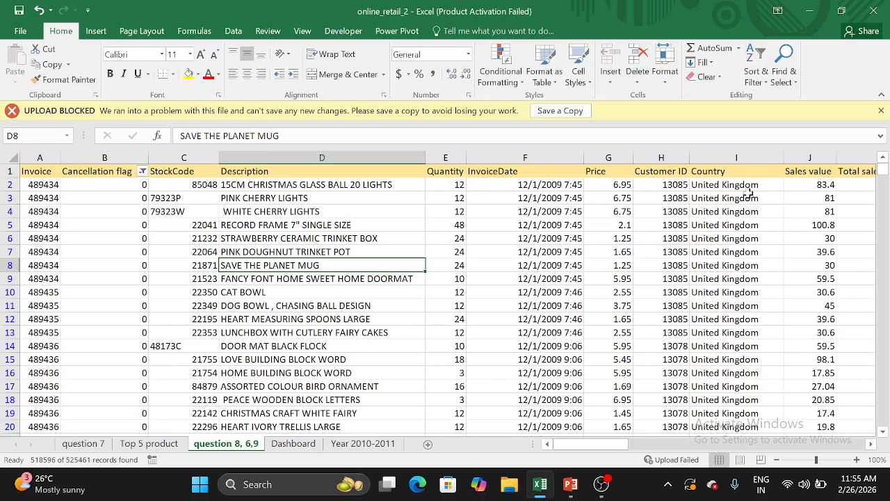
Select all the data columns starting from Invoice and search the commands for "dupl" to find Remove Duplicates
scroll(712, 236, right, 1)
scroll(712, 237, left, 1)
click(39, 159)
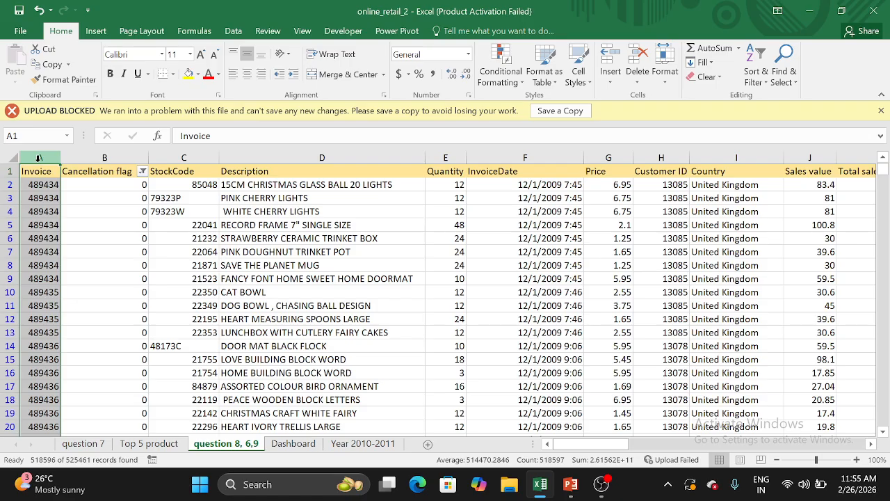
key(ctrl+shift+Right)
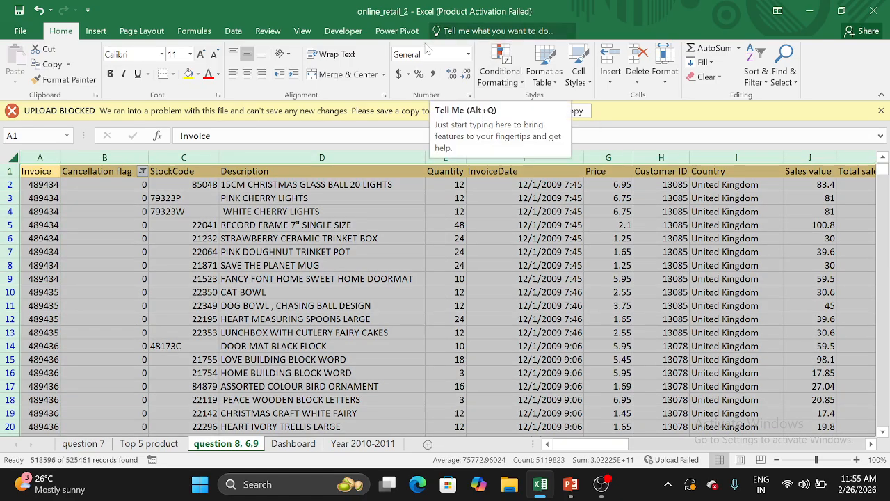
click(499, 35)
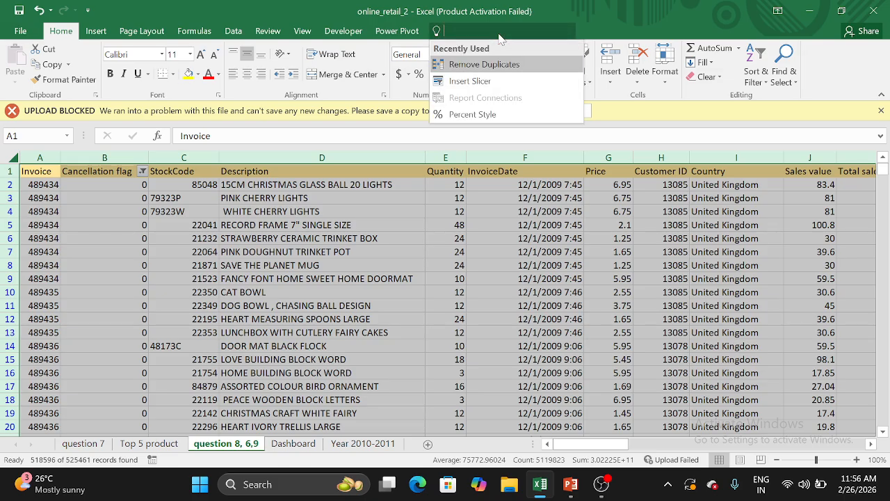
text(dupl)
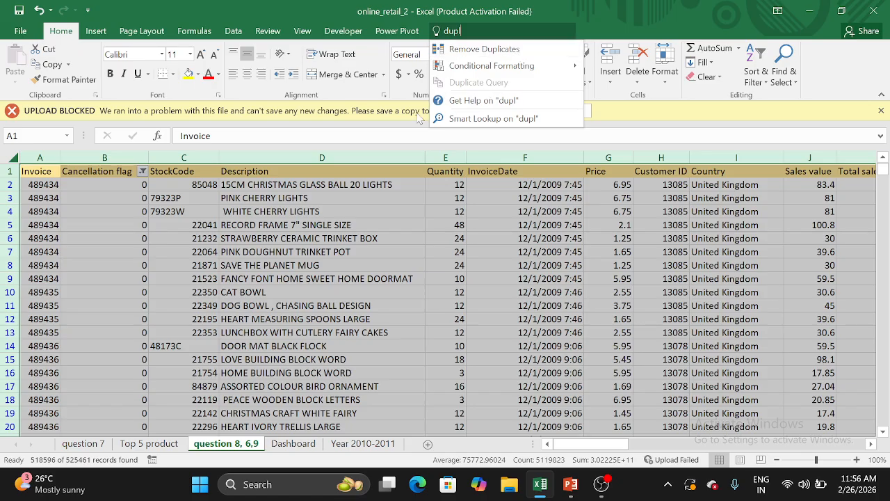
key(Escape)
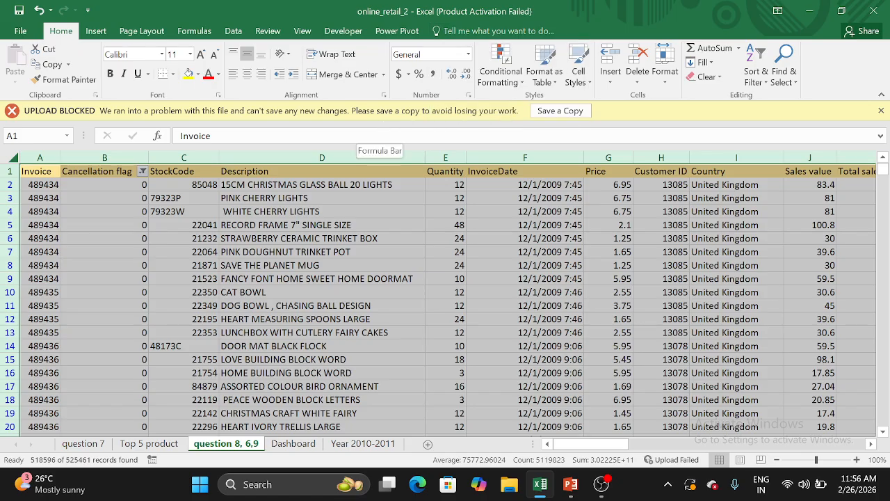
click(379, 241)
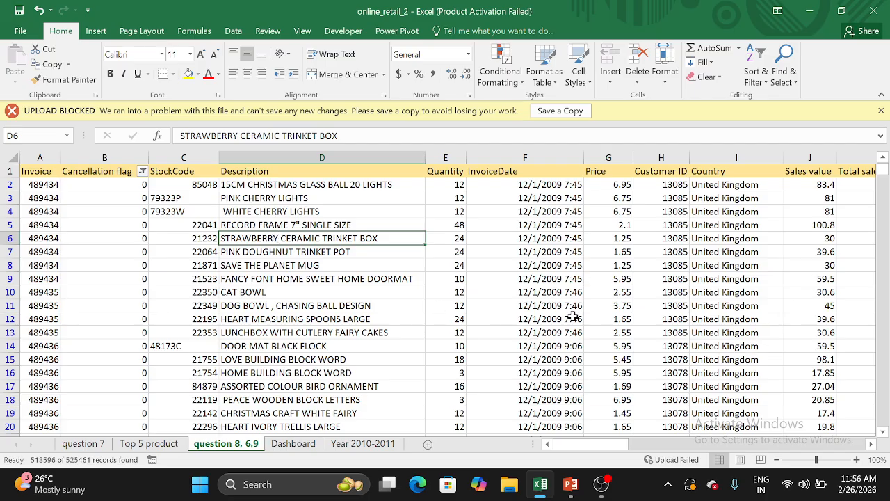
Switch to the PowerPoint presentation to read the slide on flagging cancelled invoices, and return to the Excel workbook
click(571, 485)
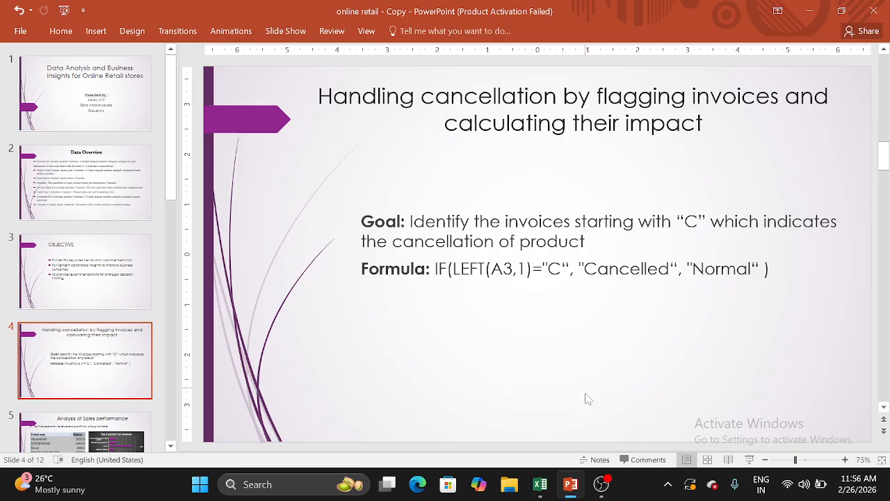
mouse_move(570, 495)
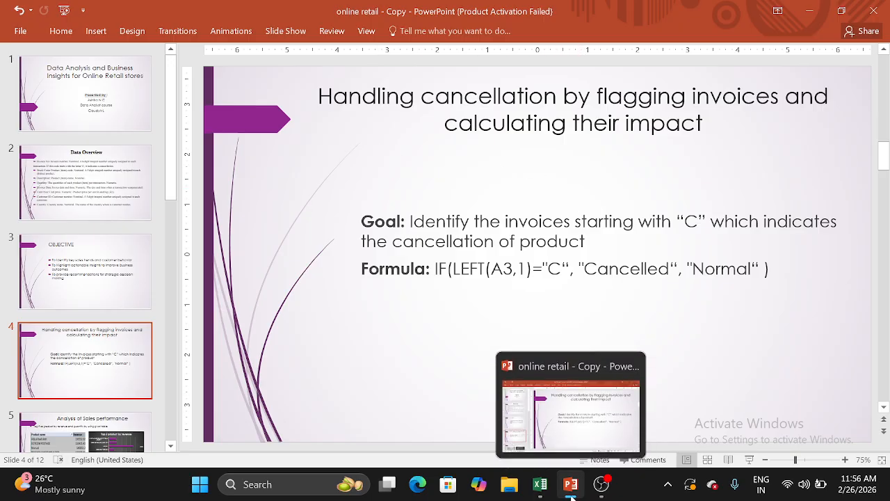
click(541, 485)
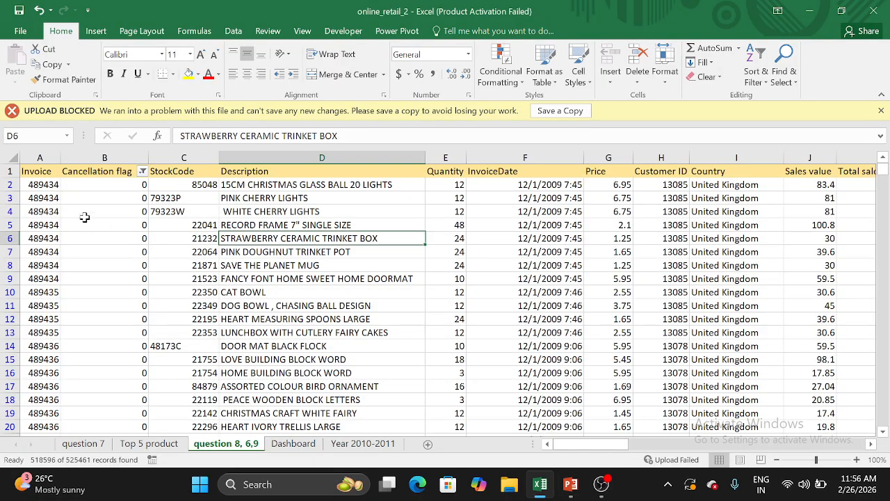
Look through the Invoice column for cancelled invoices whose numbers start with C, such as those in A198 and A199
scroll(55, 203, down, 20)
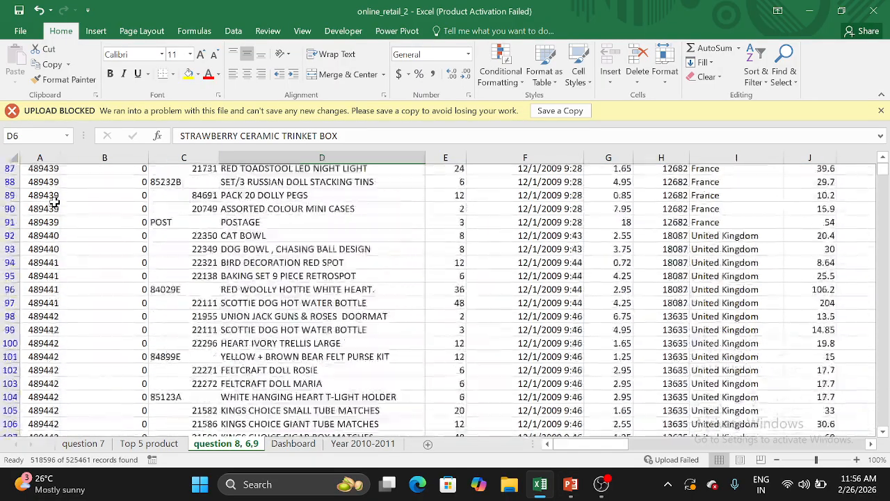
scroll(54, 203, down, 20)
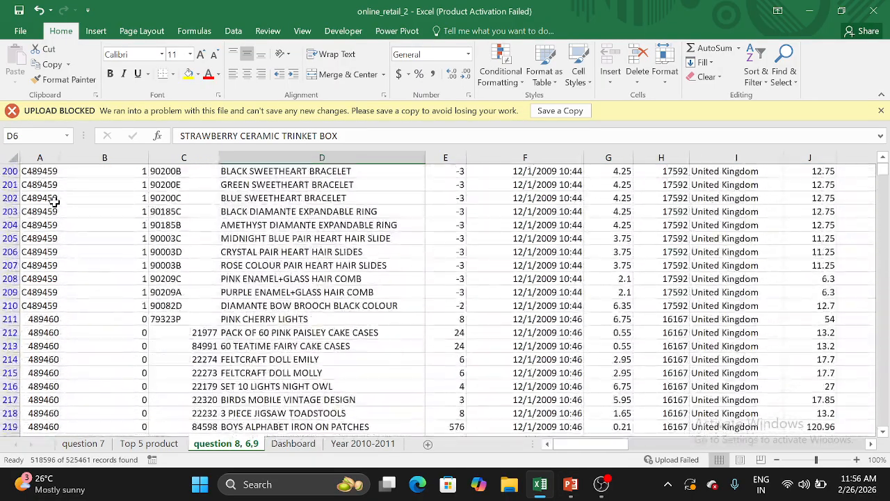
scroll(54, 203, up, 3)
click(42, 253)
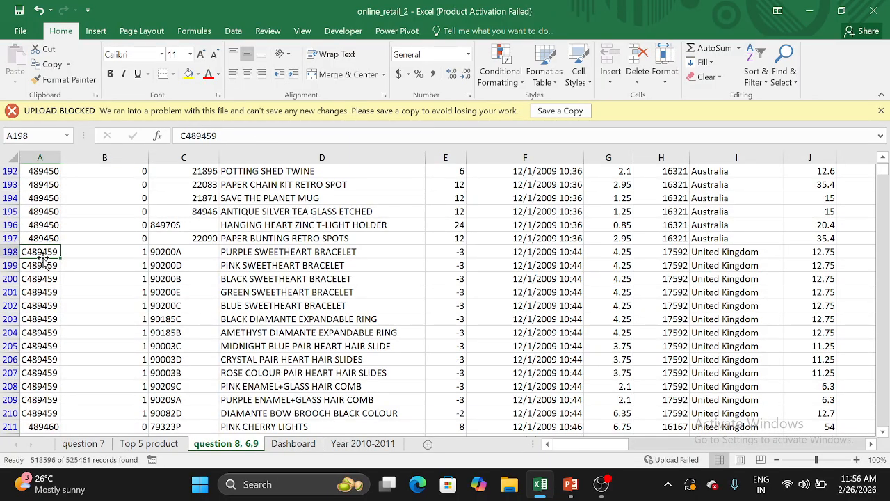
click(43, 263)
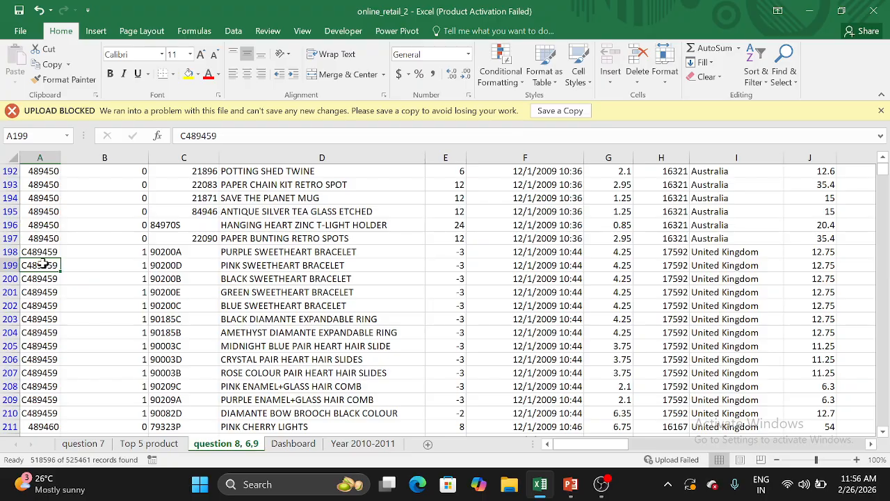
scroll(144, 254, up, 20)
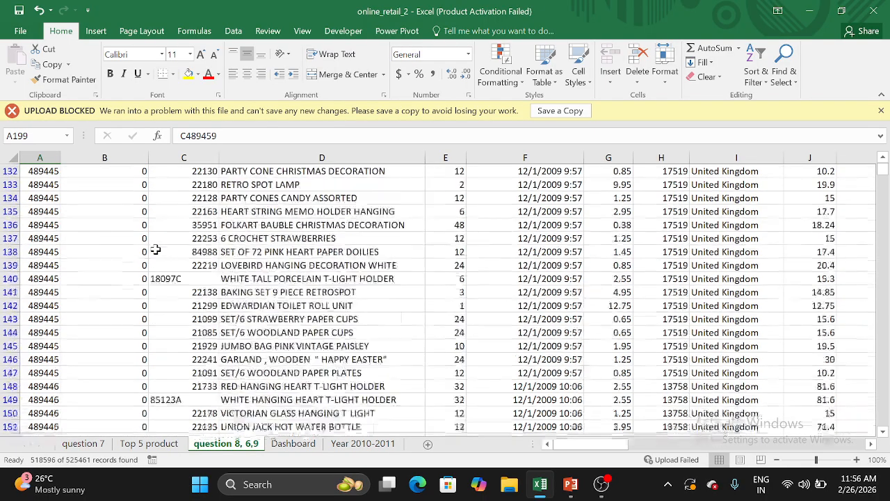
scroll(145, 253, up, 5)
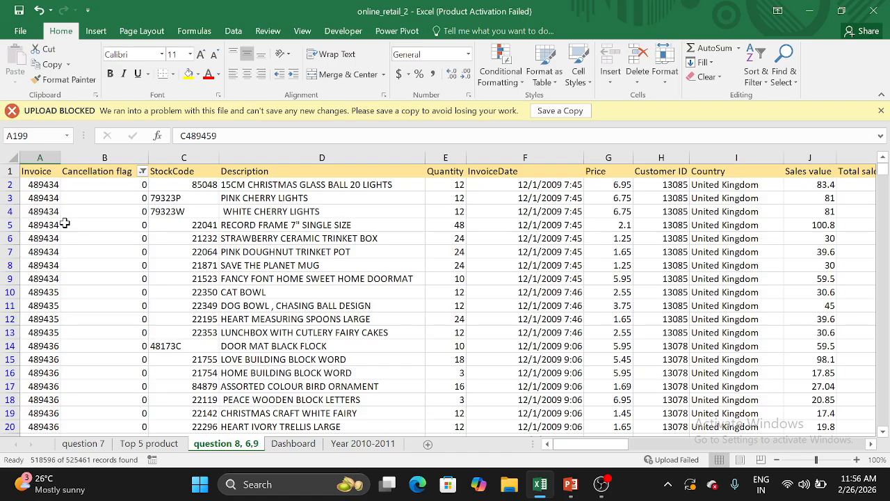
Examine each argument of the IF and LEFT cancellation formula in cell B2
click(106, 181)
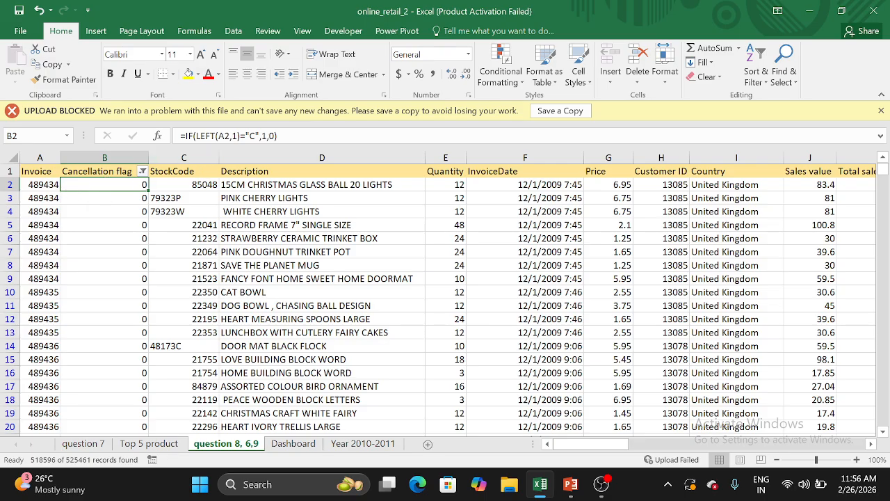
key(F2)
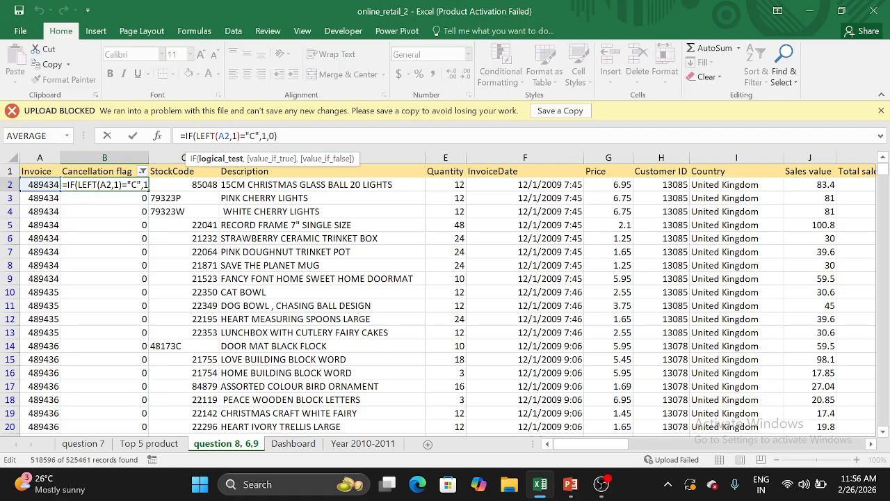
click(201, 136)
click(225, 136)
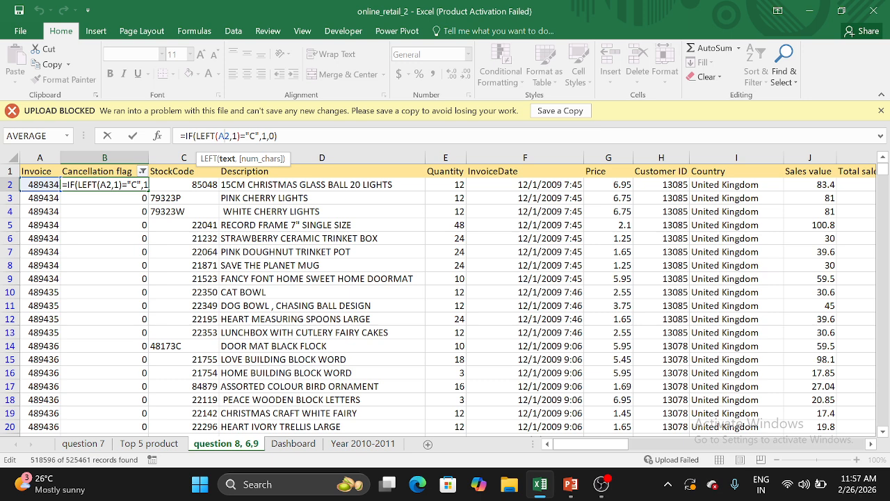
click(256, 136)
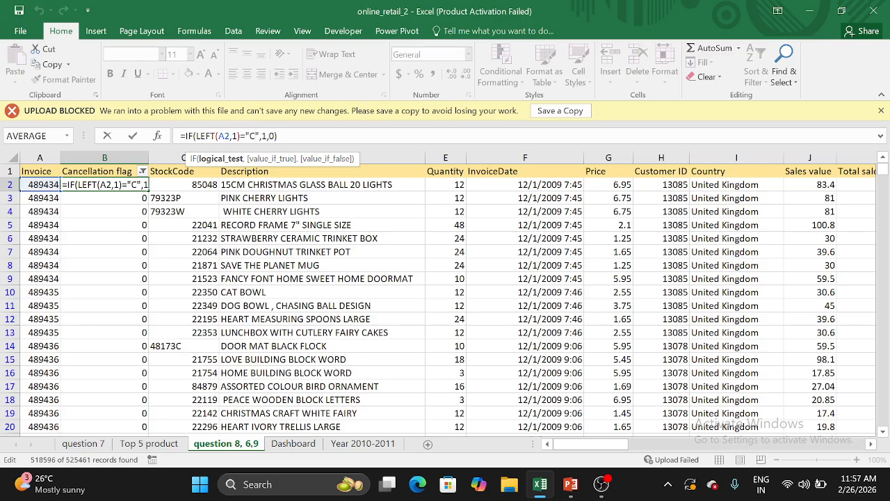
click(261, 135)
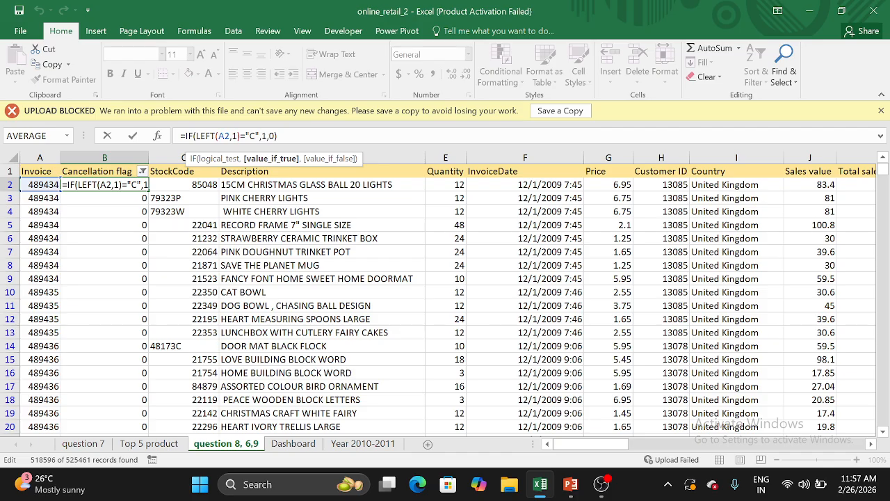
click(275, 136)
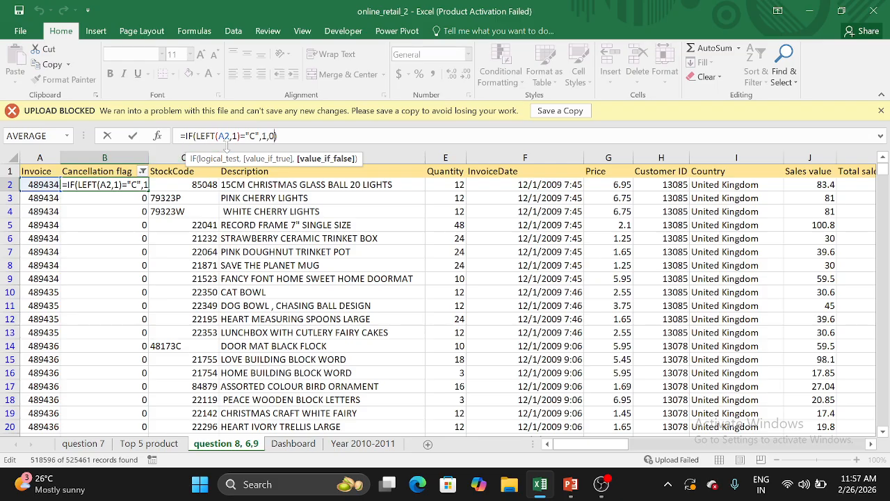
click(278, 135)
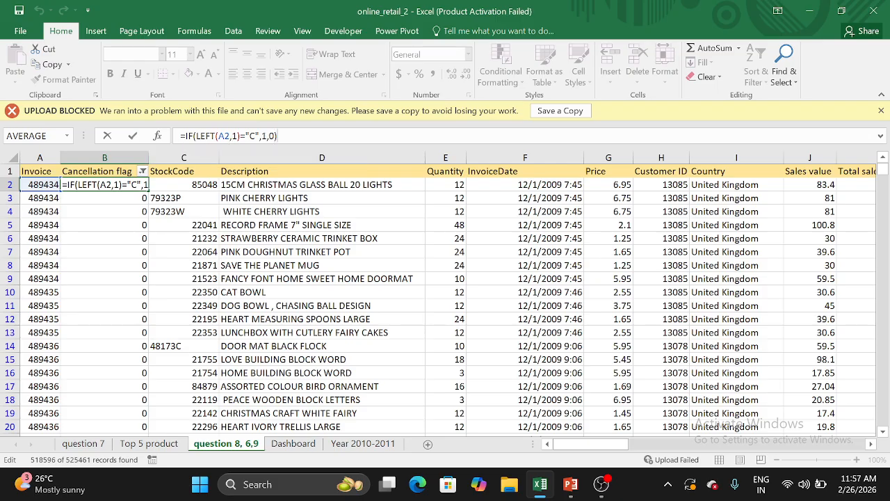
click(220, 267)
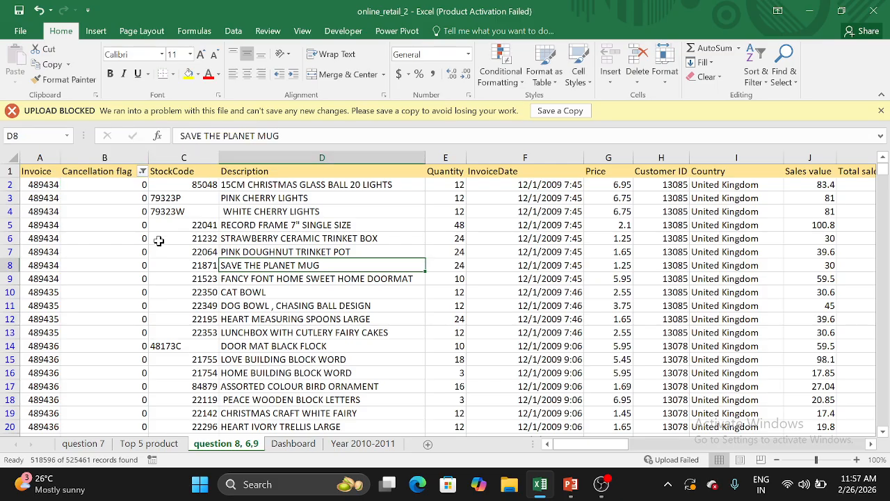
Compare the Cancellation flag formulas and values of normal invoices in B2 and B4 with those of C-prefixed invoices around rows 199 to 205
click(123, 185)
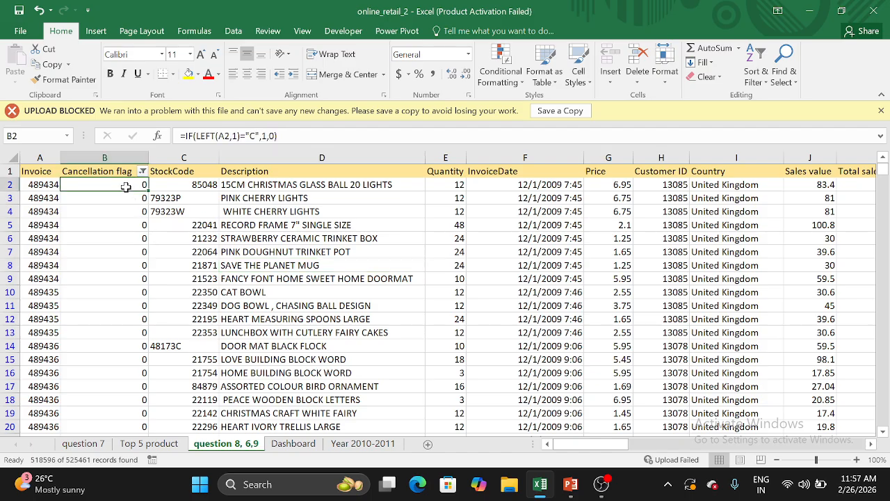
click(123, 207)
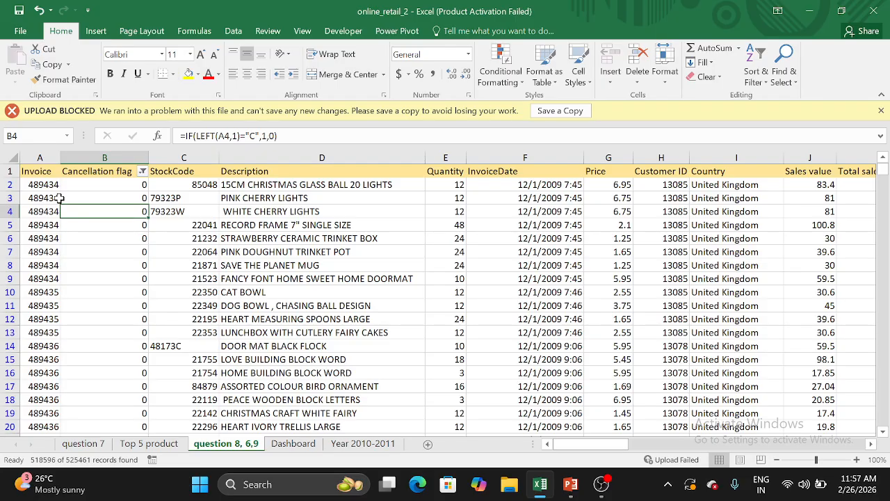
scroll(117, 258, down, 1)
scroll(116, 258, down, 6)
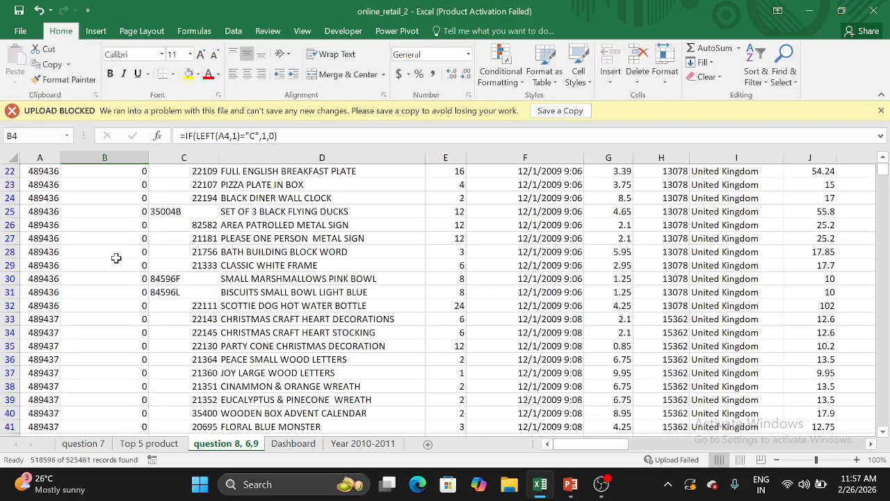
scroll(116, 257, down, 19)
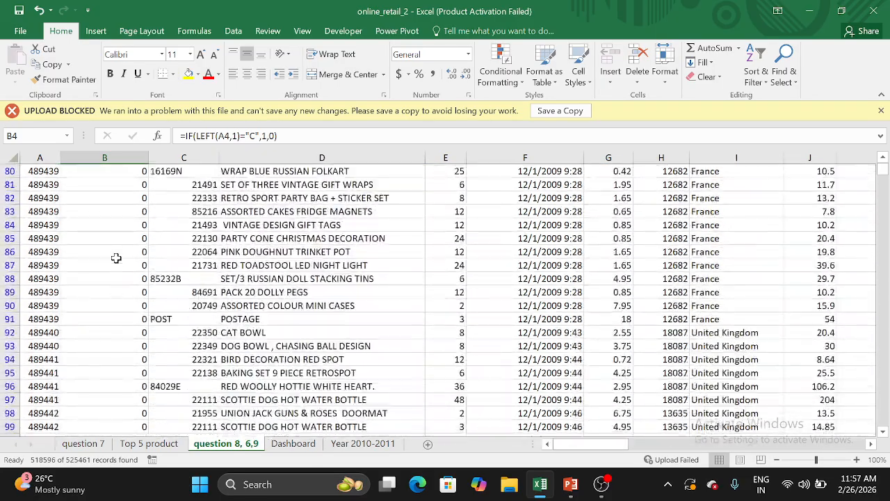
scroll(117, 258, down, 20)
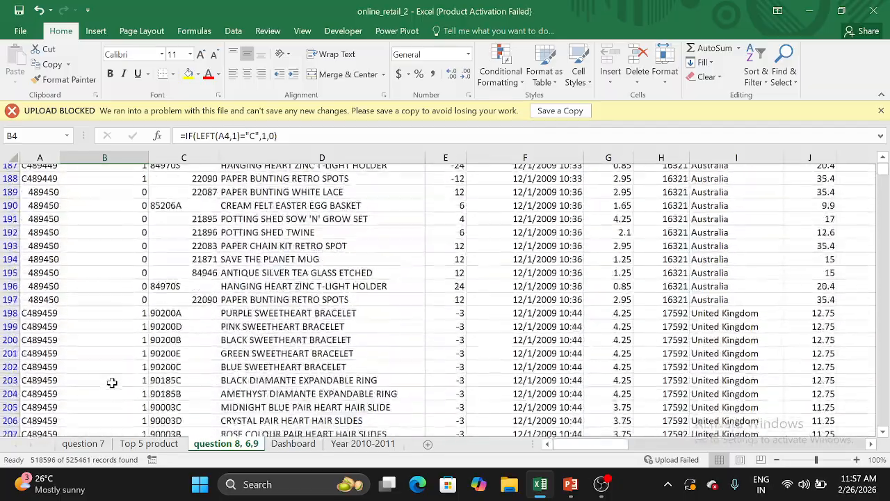
scroll(111, 382, down, 1)
click(141, 311)
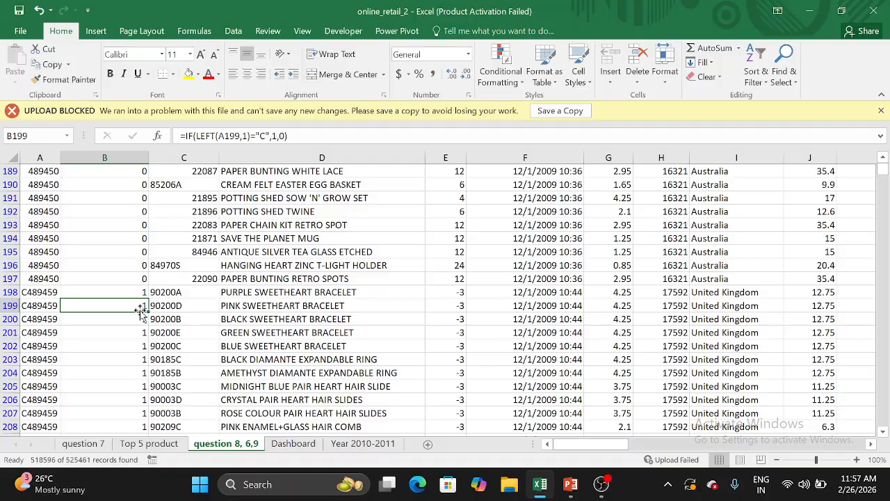
click(132, 331)
click(132, 359)
click(132, 385)
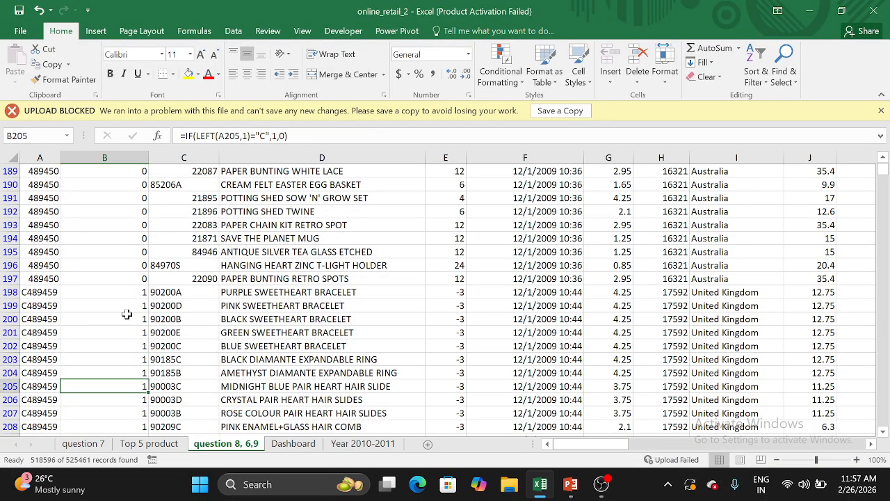
scroll(126, 314, up, 20)
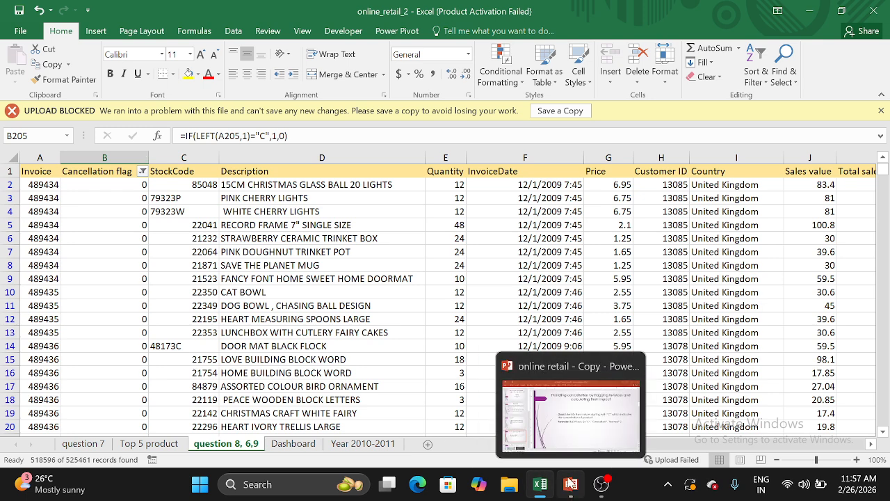
Switch to PowerPoint to view the Analysis of Sales performance slide, and return to the Excel workbook
click(570, 483)
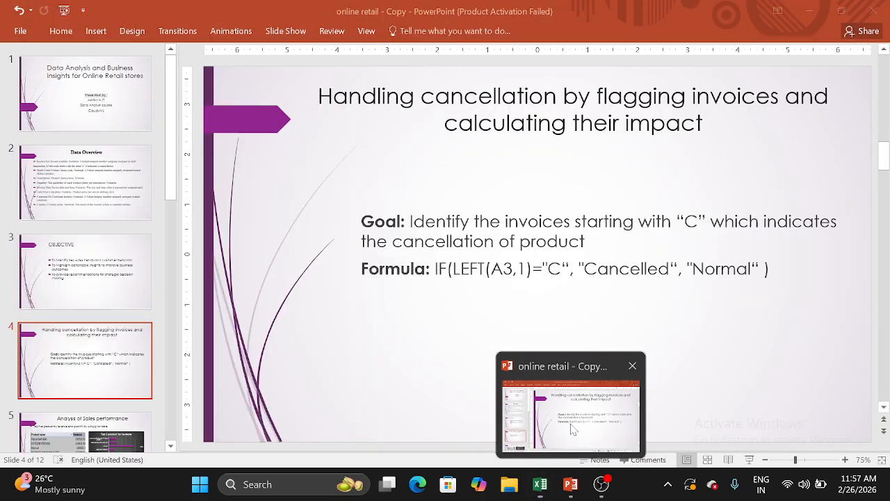
scroll(118, 370, down, 2)
click(115, 340)
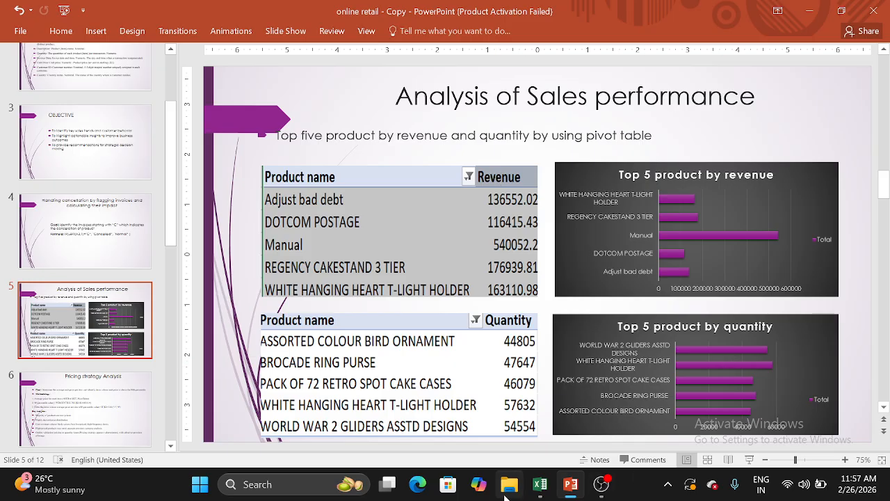
mouse_move(540, 484)
click(548, 427)
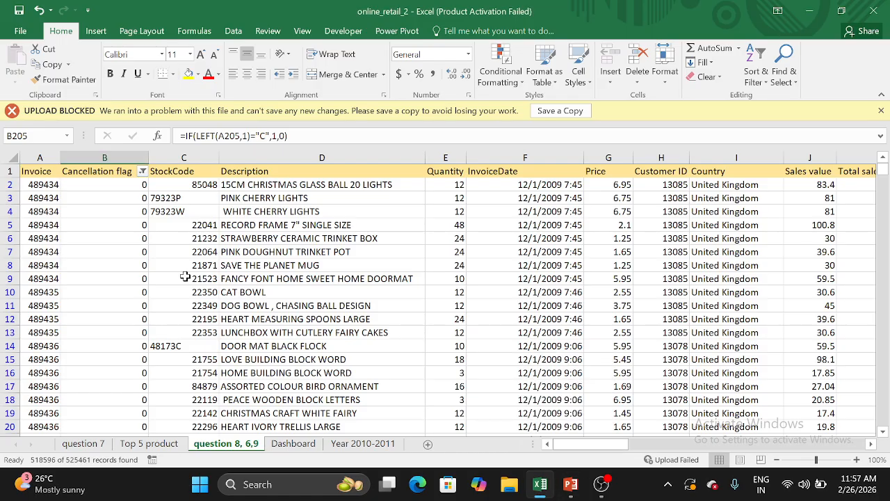
click(148, 159)
click(148, 160)
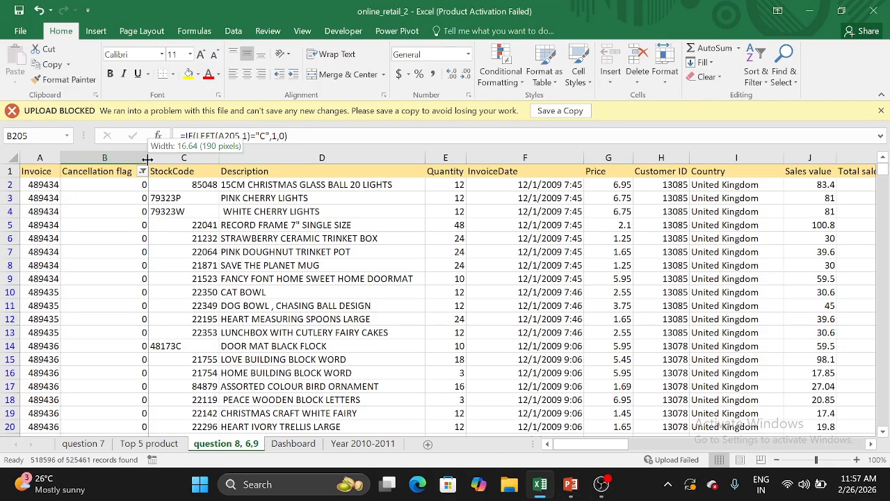
Review the Cancellation flag column and the Total sales of Cancellation column on the question 8, 6,9 sheet
scroll(243, 240, right, 3)
scroll(243, 239, right, 2)
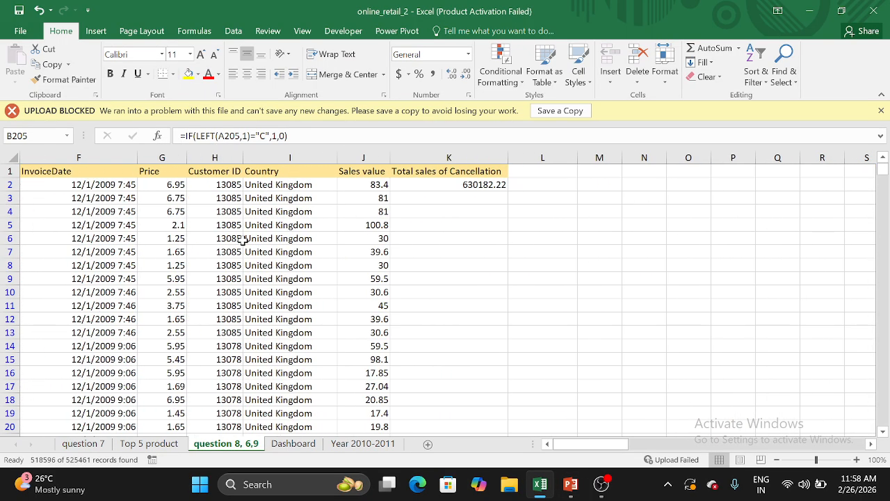
scroll(245, 243, left, 5)
click(128, 309)
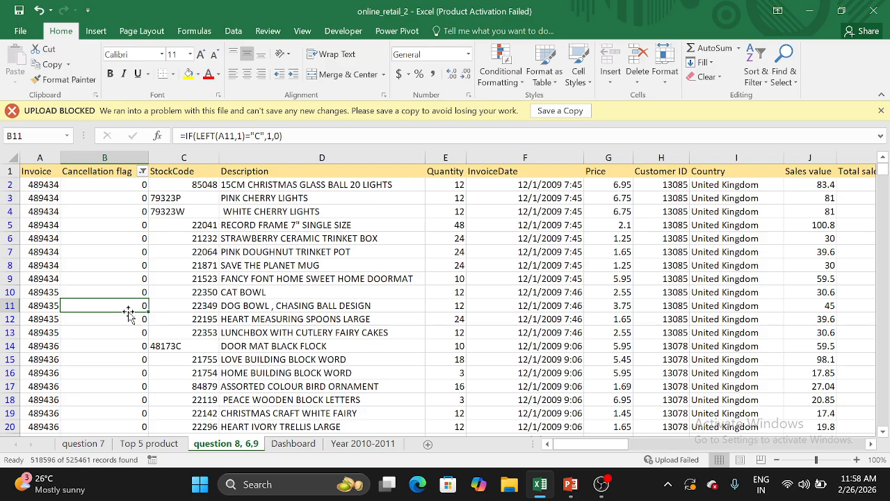
scroll(357, 308, right, 5)
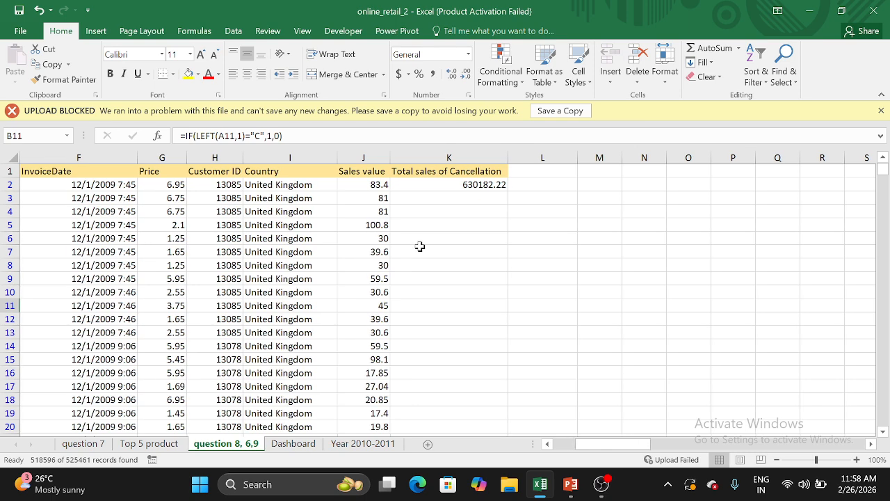
click(419, 251)
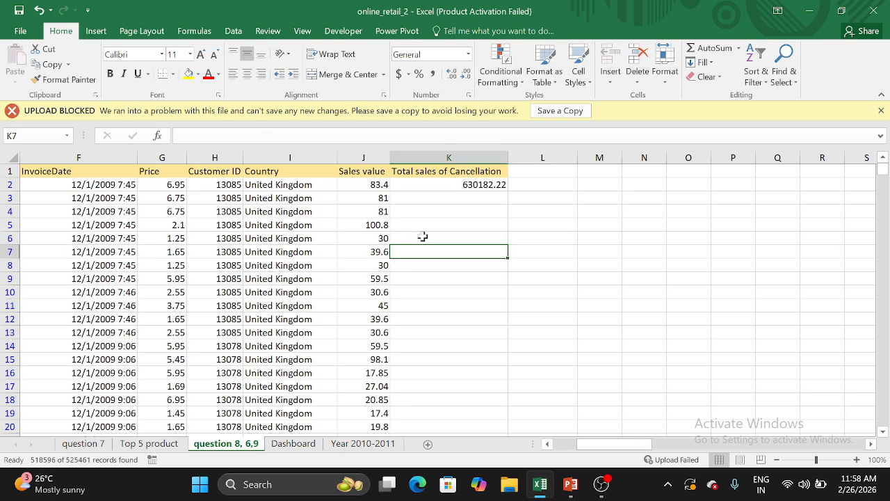
click(434, 173)
click(447, 182)
click(461, 210)
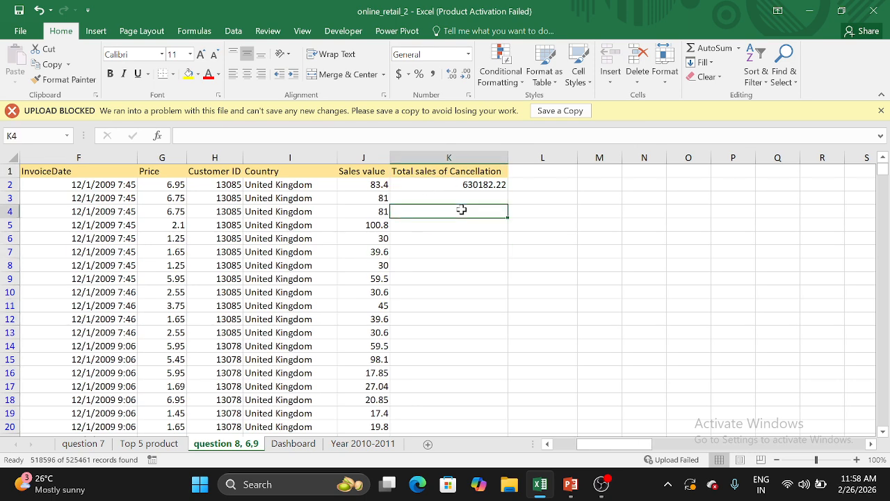
Examine the ABS formula in Sales value cell J2 together with the Price and Quantity columns it multiplies
click(379, 186)
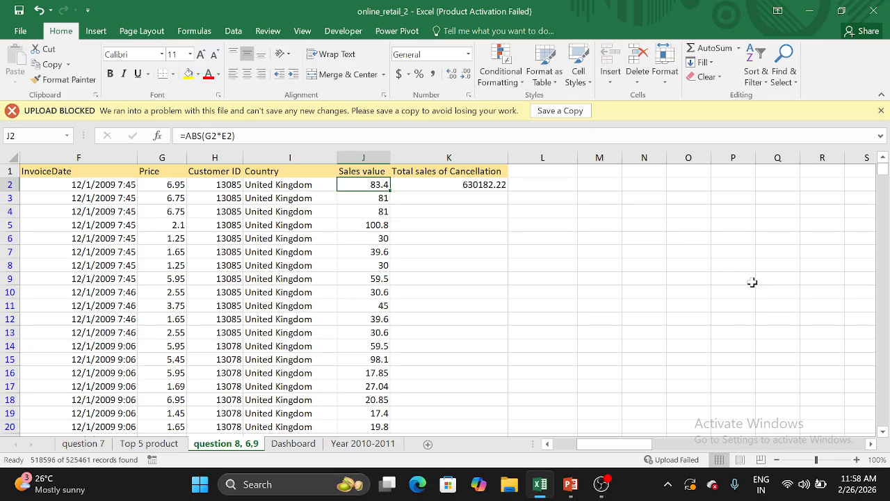
scroll(539, 268, left, 3)
scroll(540, 268, left, 1)
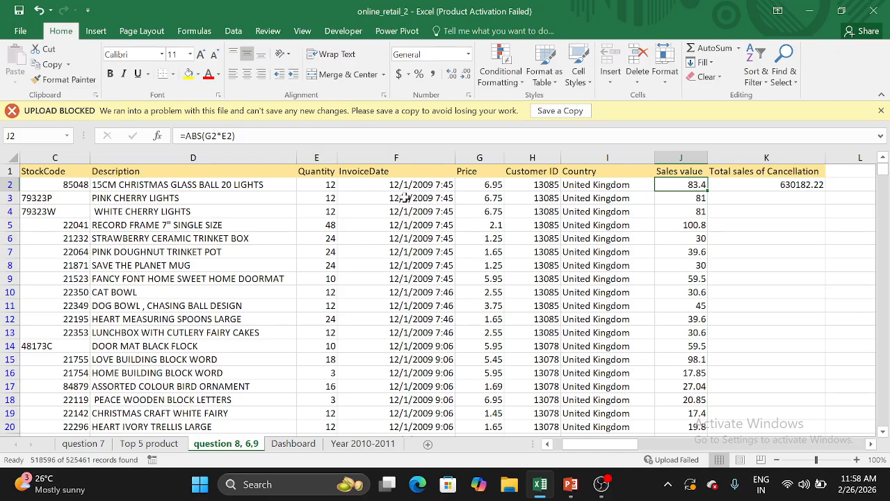
scroll(331, 330, down, 8)
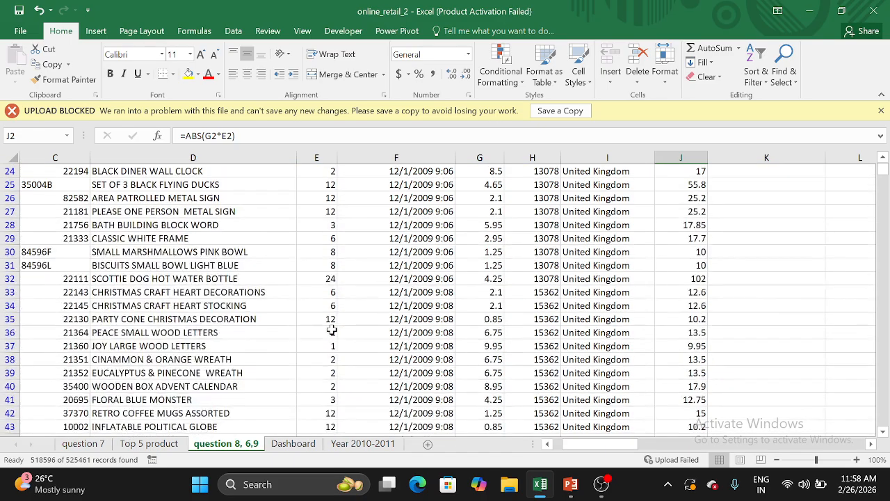
scroll(331, 330, up, 8)
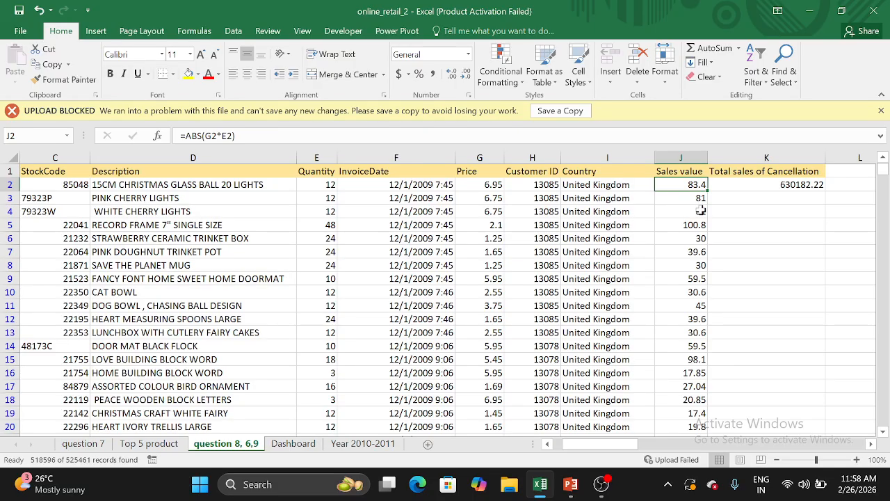
Inspect the SUMIFS formula under Total sales of Cancellation in K2 and the Cancellation flag column it refers to
click(732, 181)
click(741, 173)
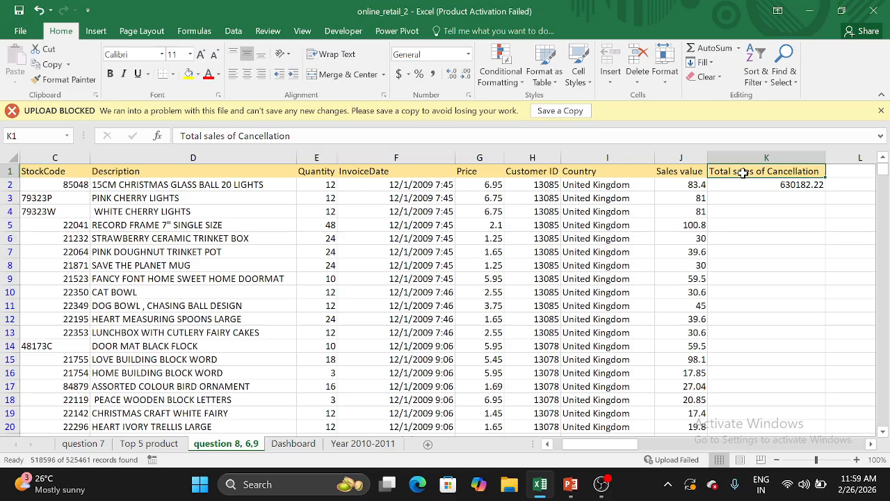
click(745, 187)
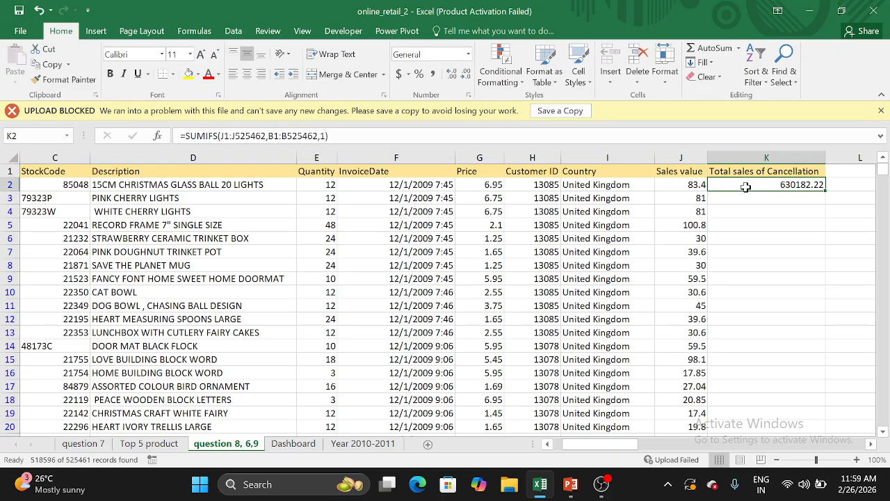
scroll(52, 208, left, 3)
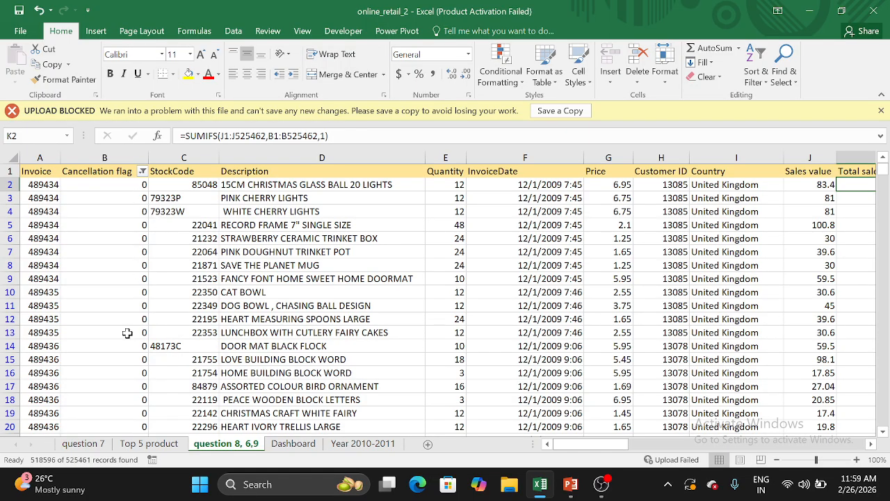
scroll(269, 301, right, 3)
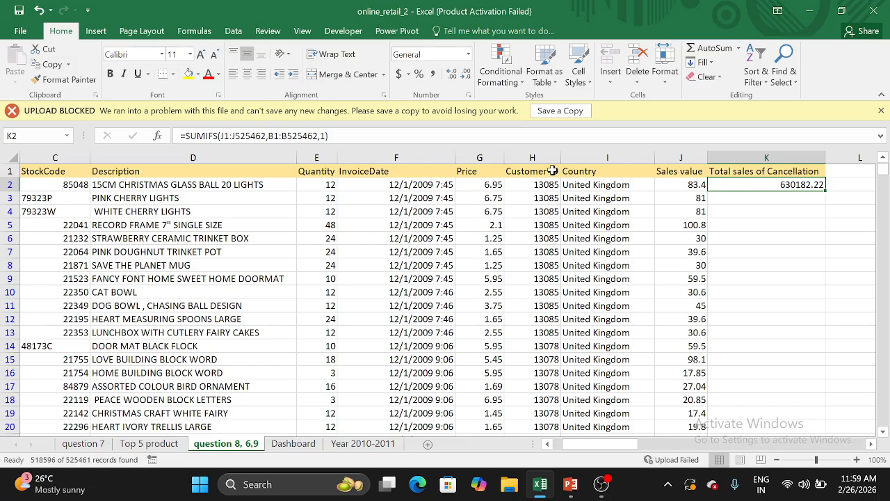
Examine the sum range, criteria range and criteria arguments of the SUMIFS formula in K2, leaving the formula as it is
click(281, 136)
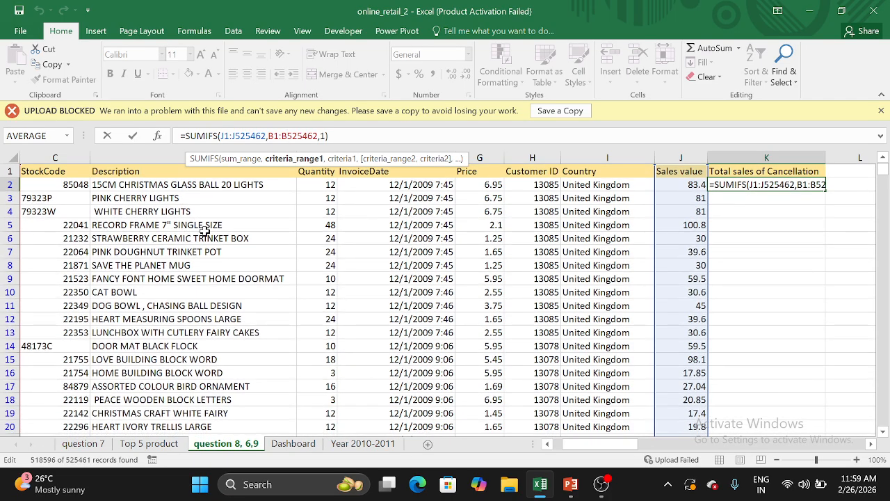
scroll(204, 231, left, 3)
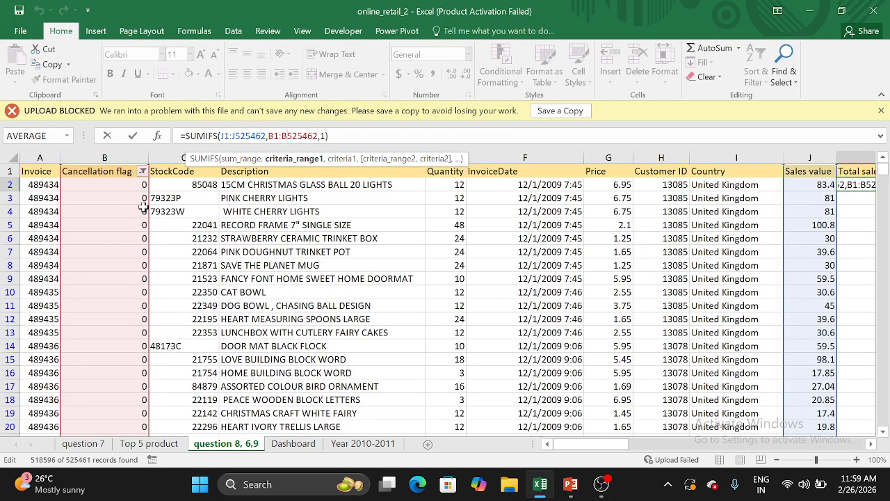
click(341, 159)
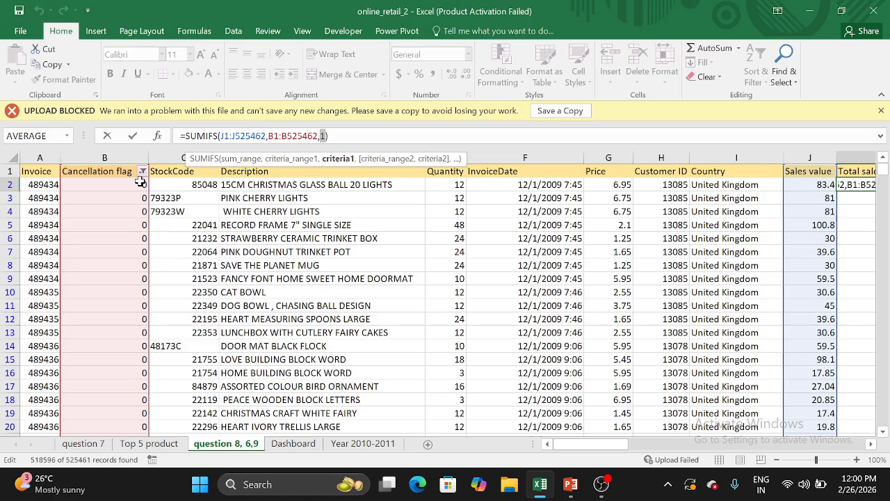
click(348, 291)
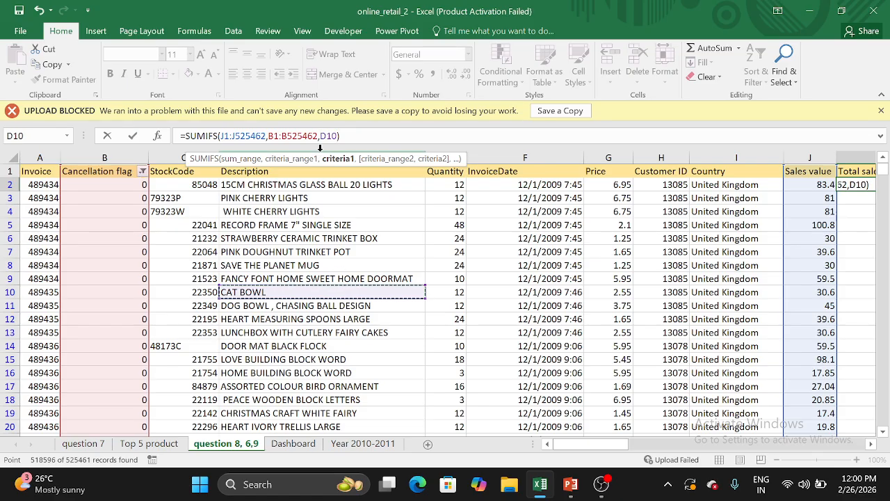
key(Escape)
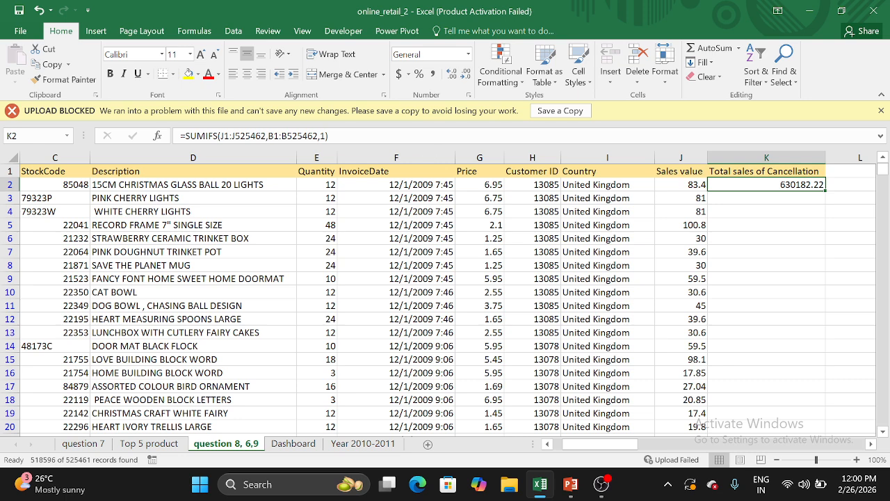
click(765, 206)
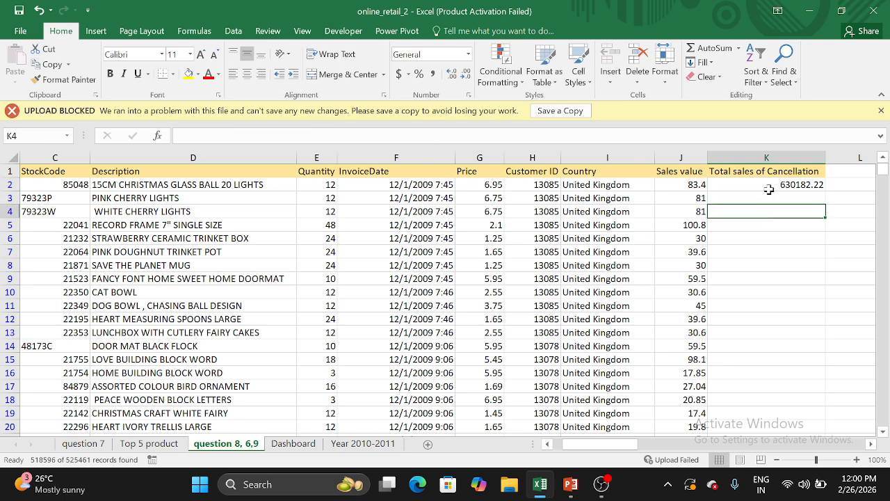
click(768, 187)
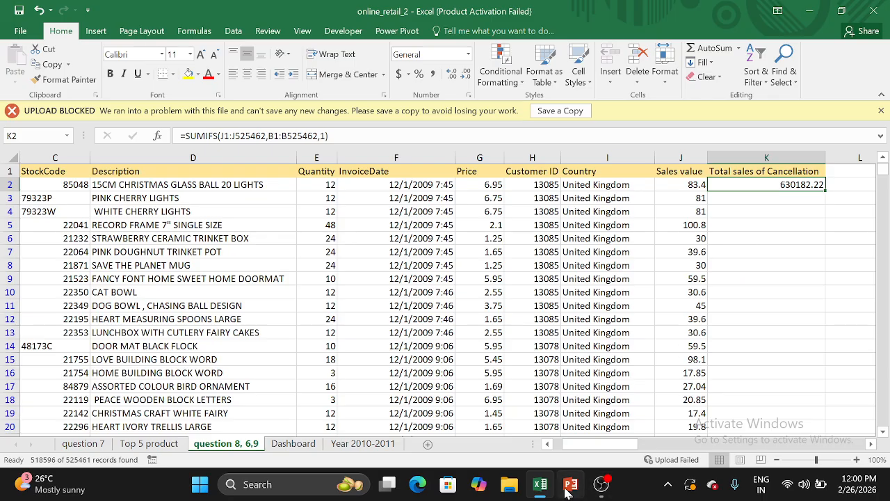
View the Analysis of Sales performance slide in PowerPoint, and return to Excel to inspect the revenue PivotTable on the Top 5 product sheet
mouse_move(569, 486)
click(574, 444)
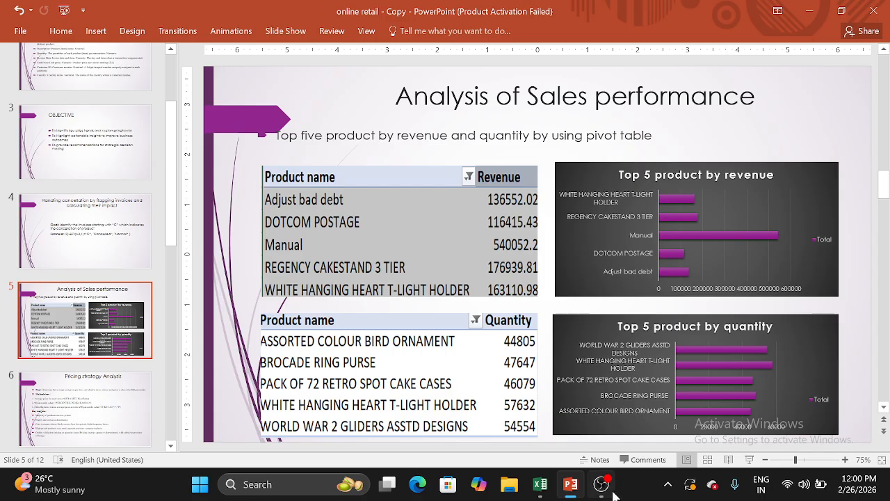
mouse_move(540, 485)
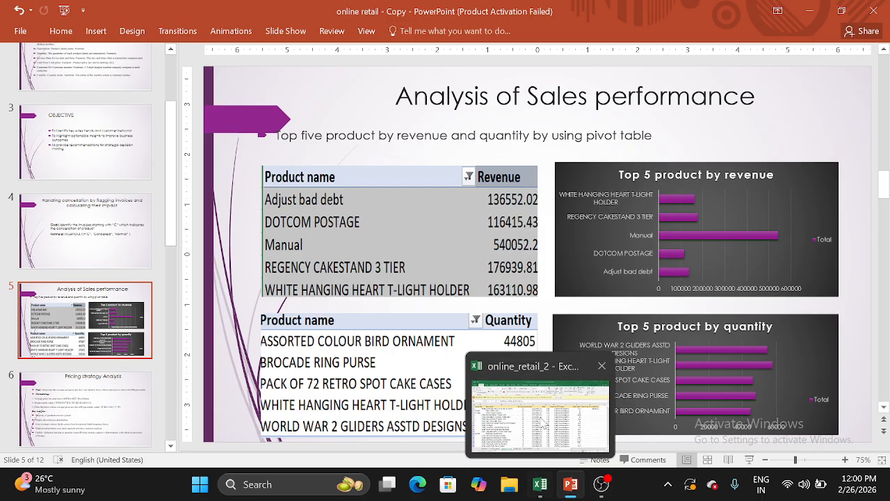
click(543, 421)
click(148, 443)
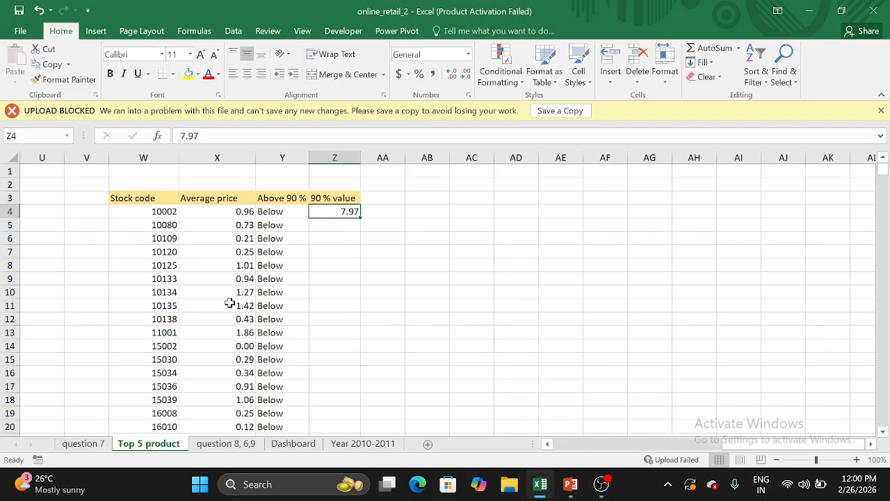
scroll(229, 304, left, 7)
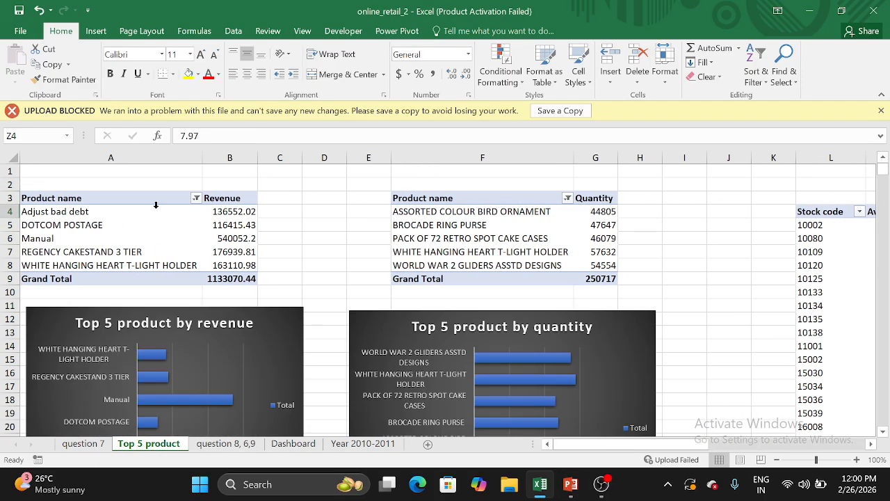
click(86, 212)
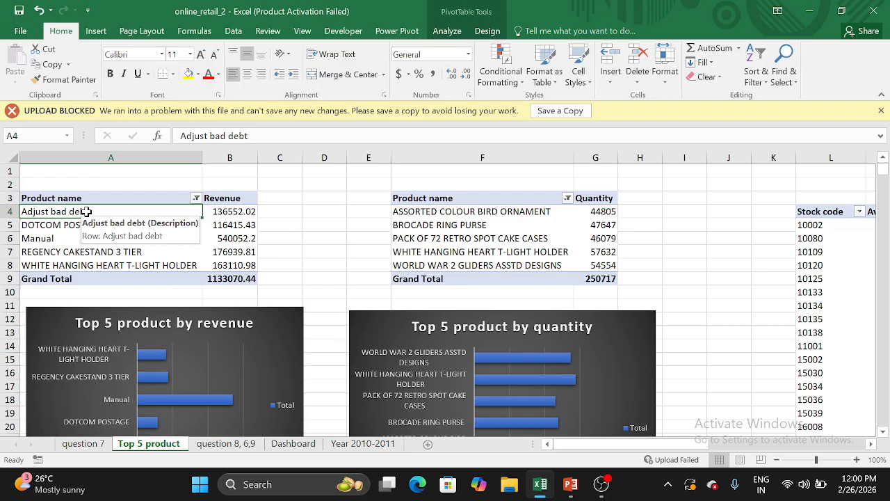
Look at the source data on the question 8, 6,9 sheet and the Dashboard sheet, and return to the Top 5 product sheet
click(226, 443)
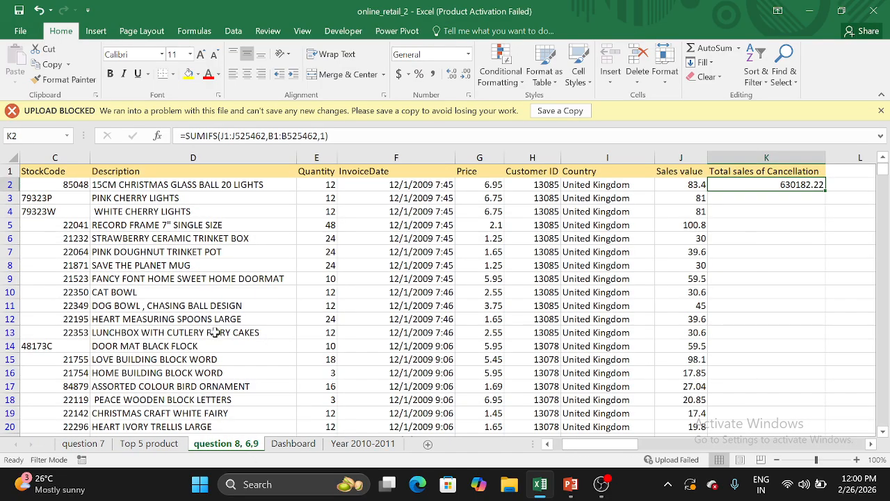
click(176, 213)
click(97, 34)
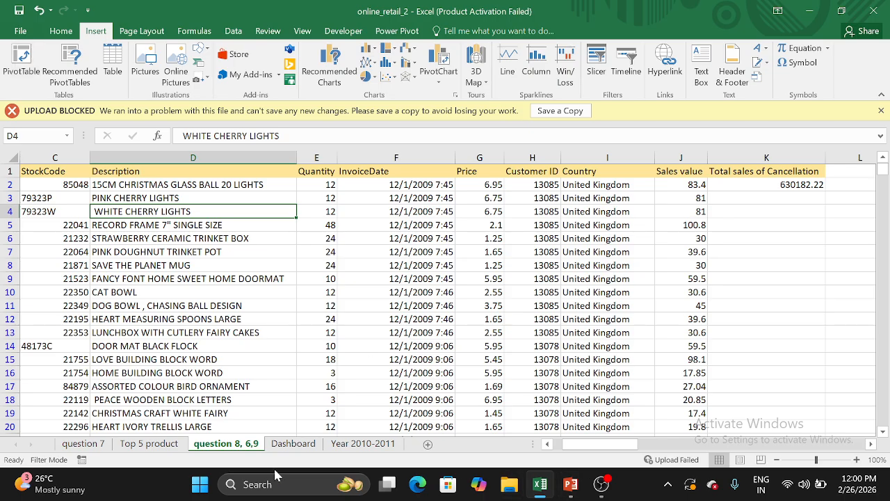
click(293, 445)
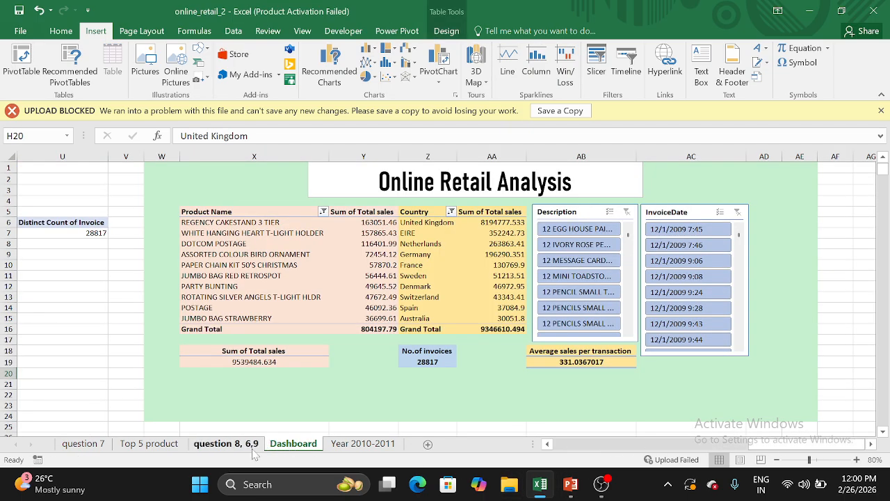
click(154, 445)
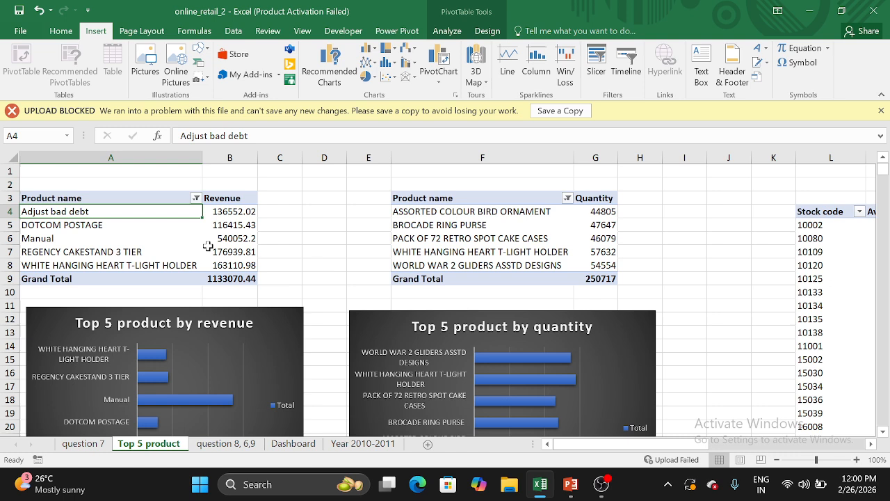
Review the Sort and Show Values As options for the Revenue values in the top five product PivotTable without applying any
click(239, 199)
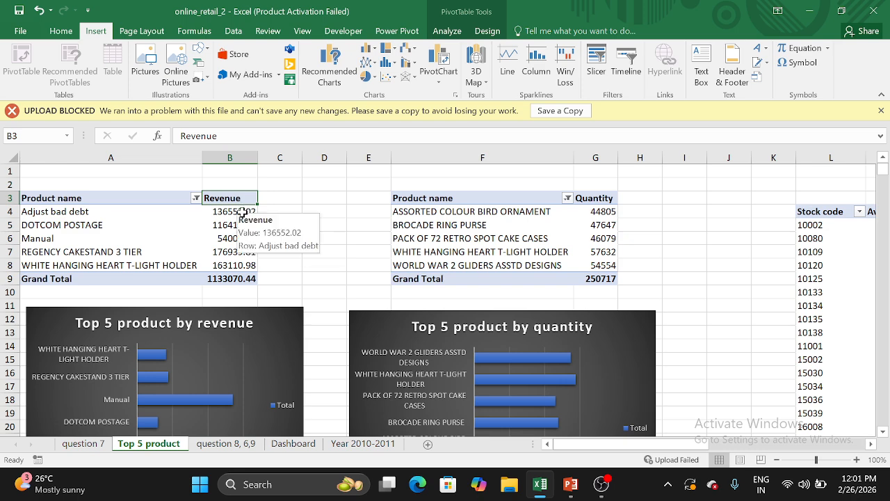
click(213, 212)
right_click(213, 212)
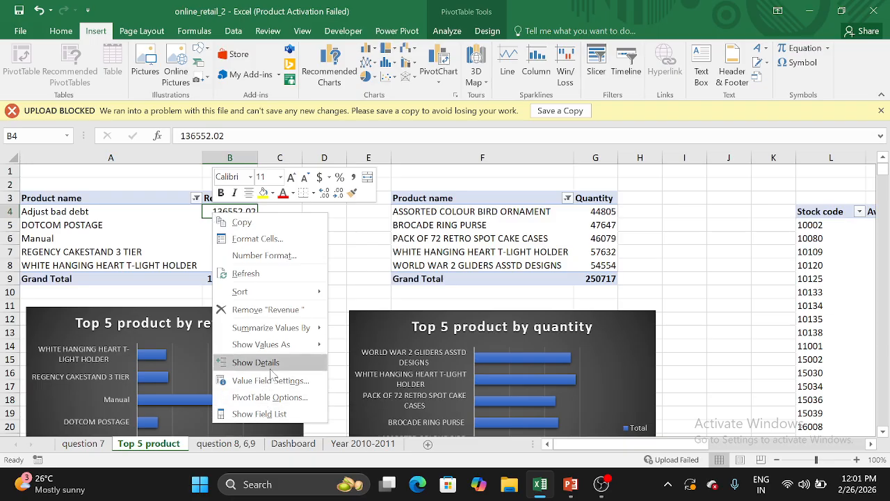
mouse_move(285, 296)
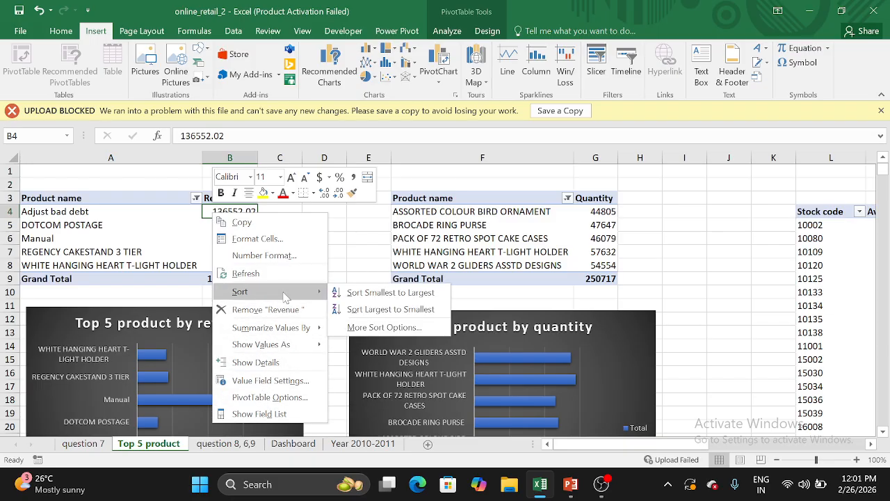
mouse_move(284, 344)
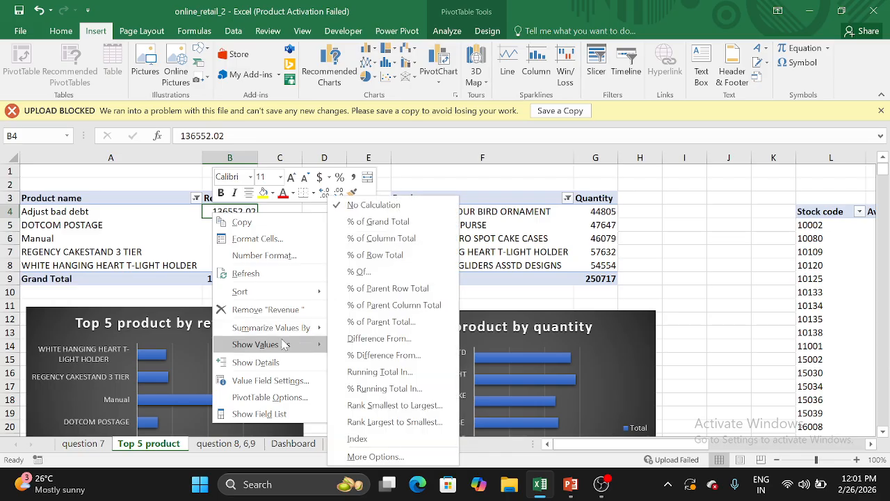
key(Escape)
key(Escape)
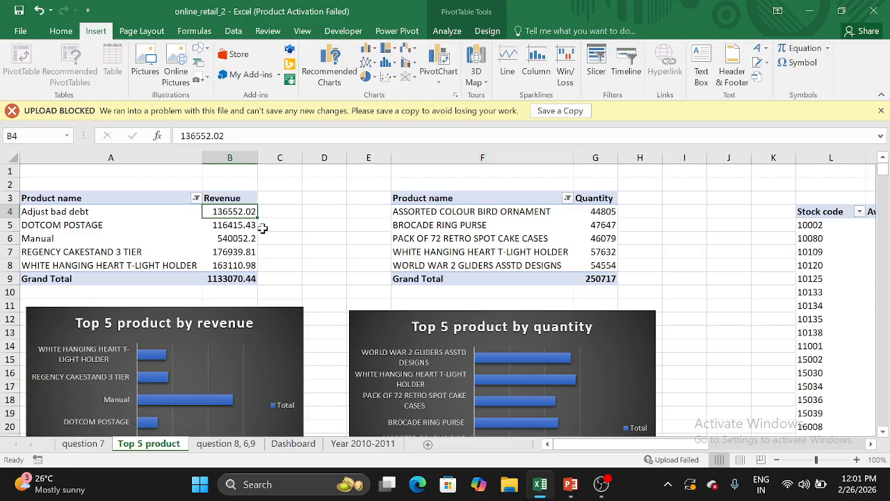
click(262, 227)
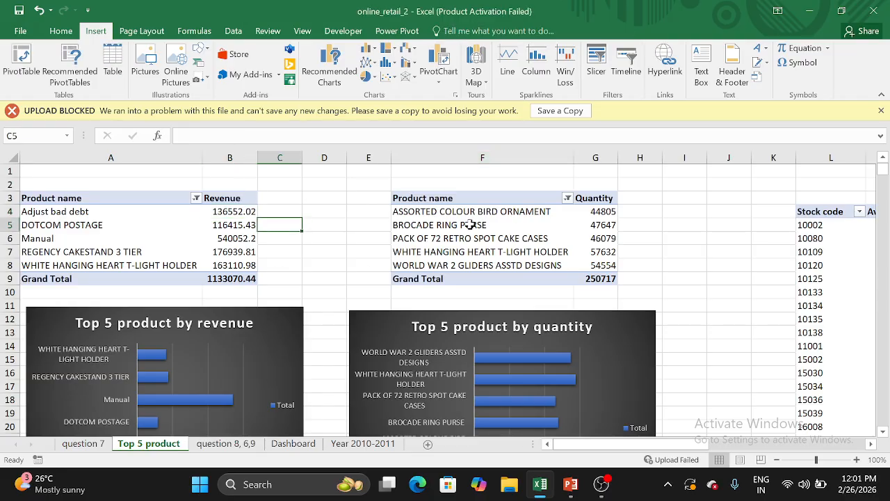
Examine the top five product by quantity PivotTable and the bars of the revenue and quantity charts on the Top 5 product sheet
click(516, 213)
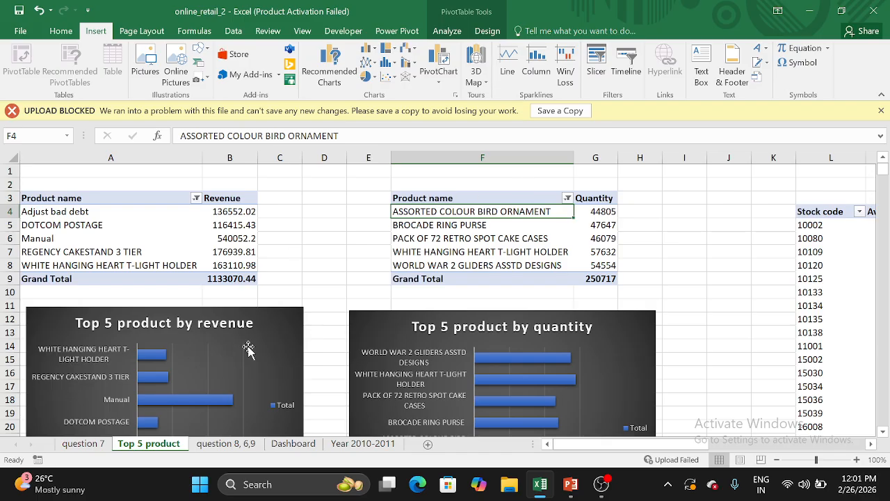
click(276, 336)
click(320, 281)
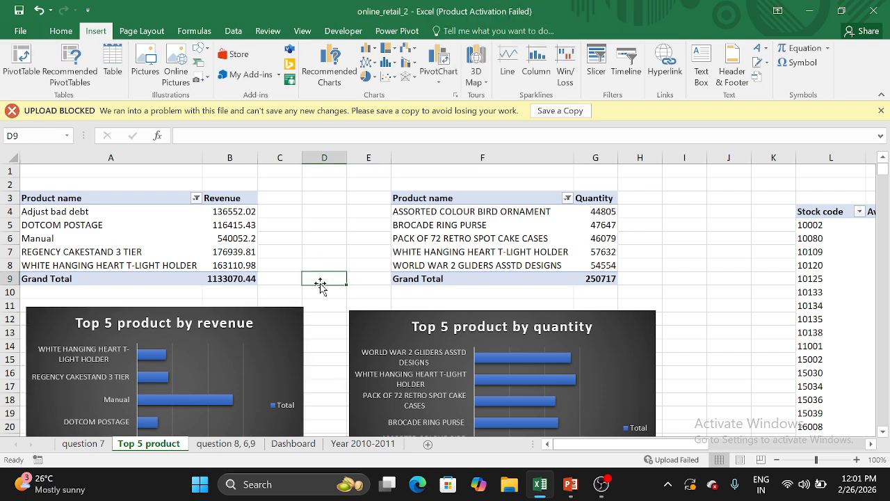
scroll(320, 282, down, 1)
scroll(276, 356, down, 1)
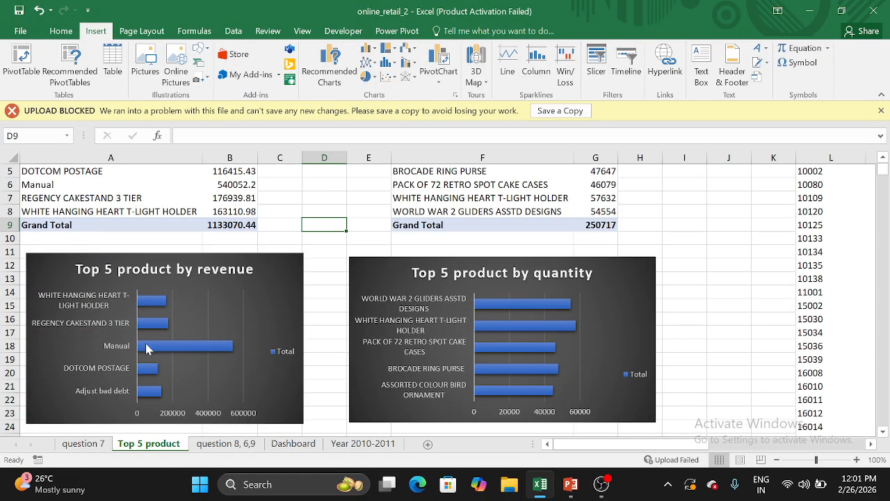
mouse_move(187, 344)
mouse_move(150, 330)
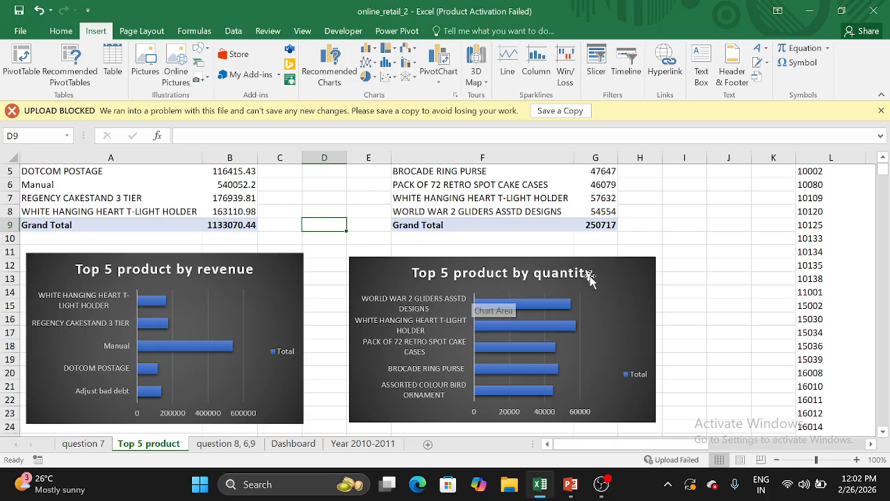
mouse_move(536, 331)
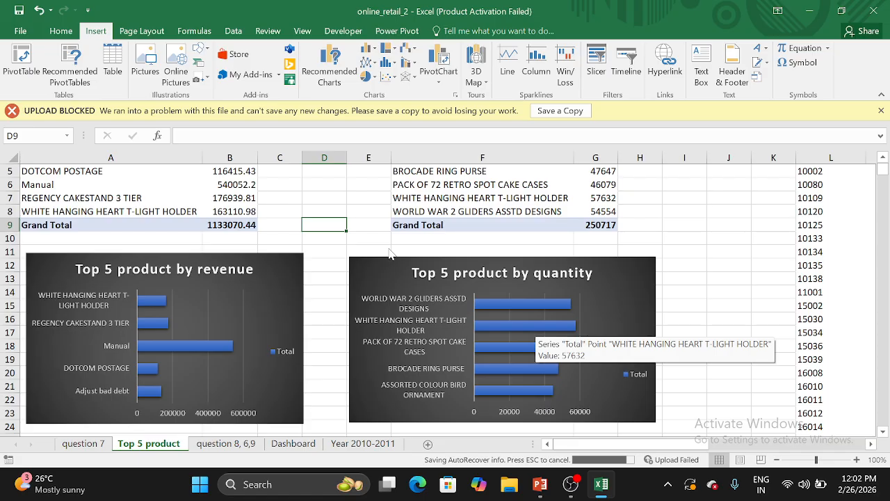
Switch to the PowerPoint presentation and show slide 6, Pricing strategy Analysis
scroll(389, 254, up, 2)
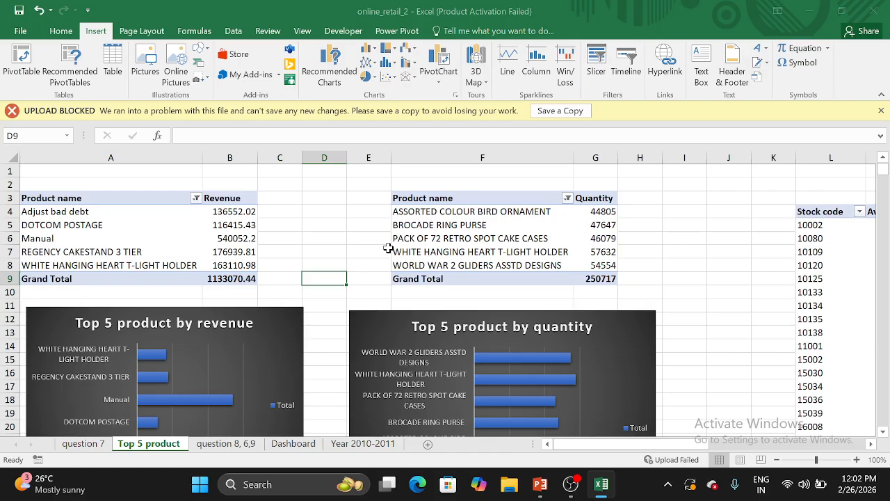
click(542, 485)
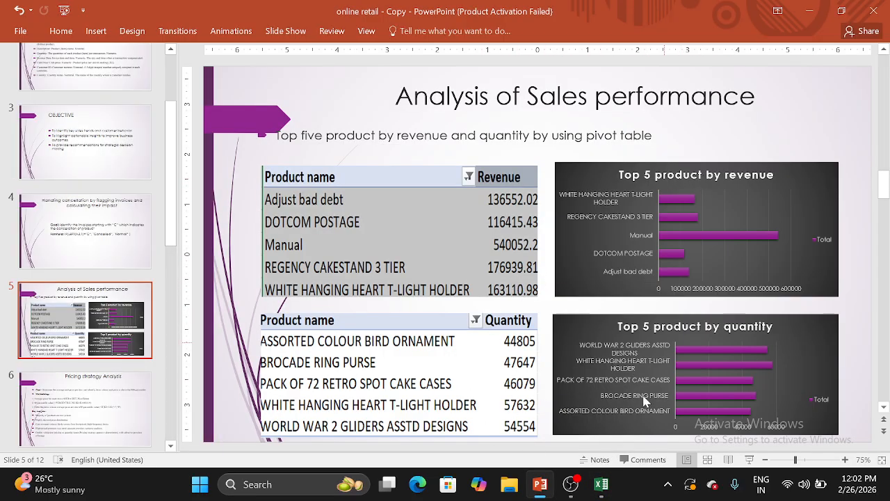
click(106, 441)
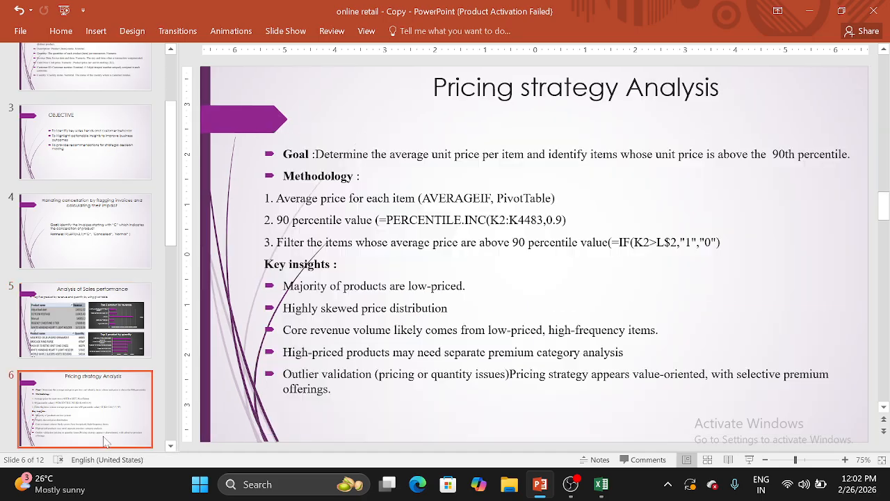
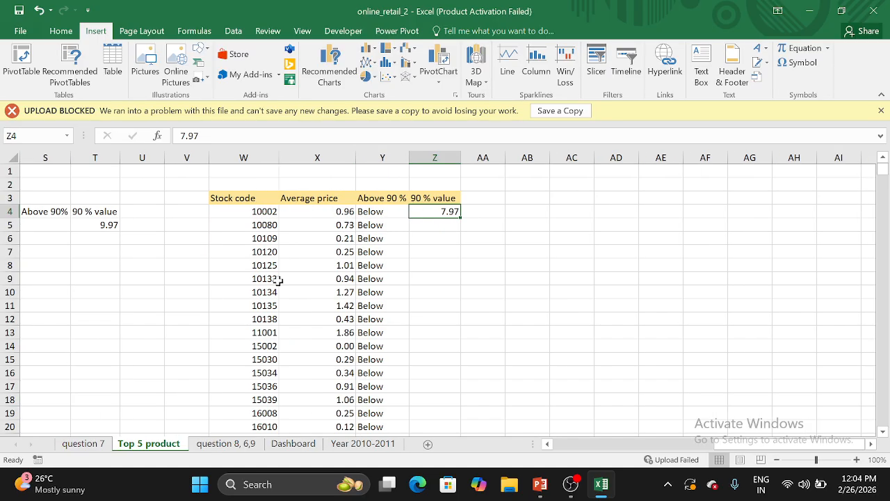
scroll(278, 279, left, 6)
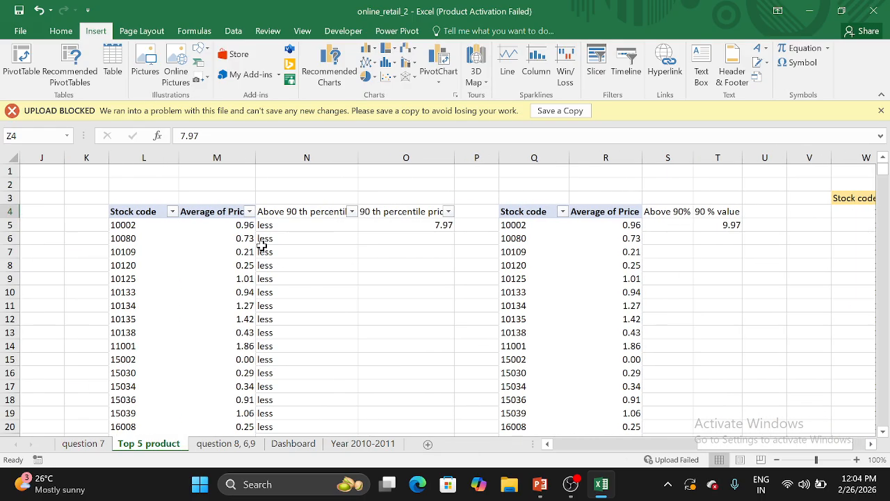
Inspect the stock code and average price PivotTable, reviewing its field list and the Average of Price options in the Values area
click(211, 226)
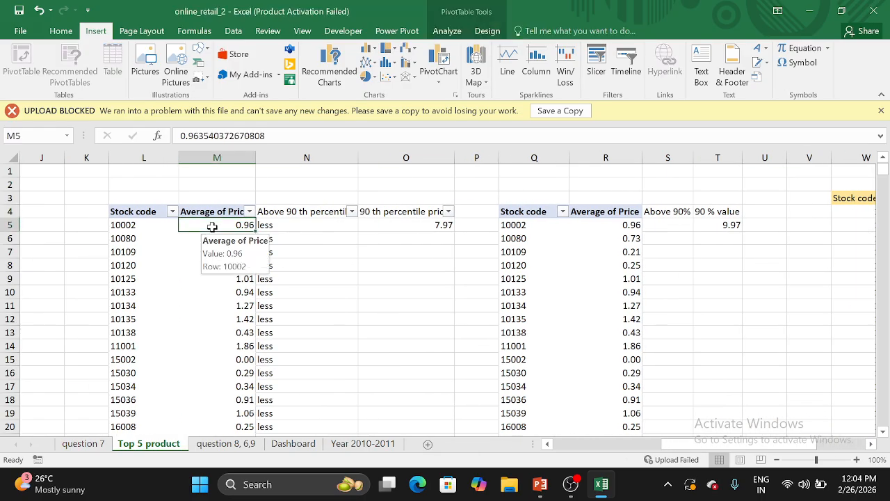
click(154, 215)
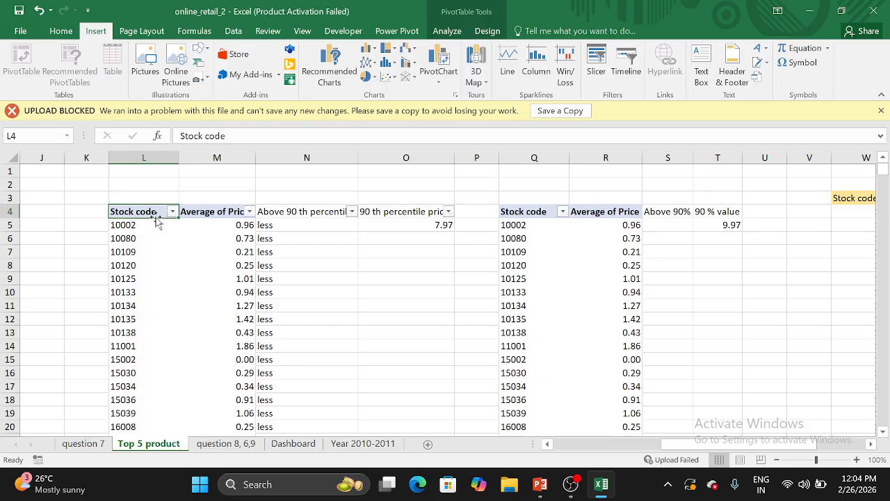
click(156, 213)
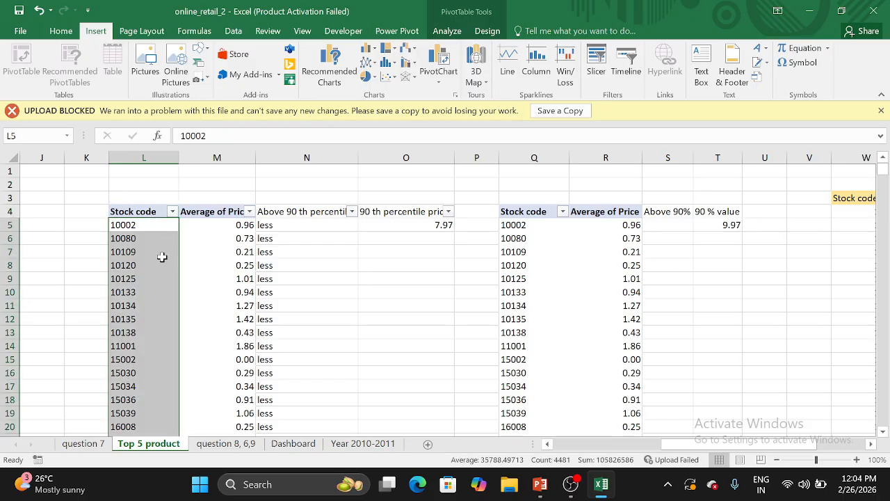
click(226, 268)
right_click(228, 271)
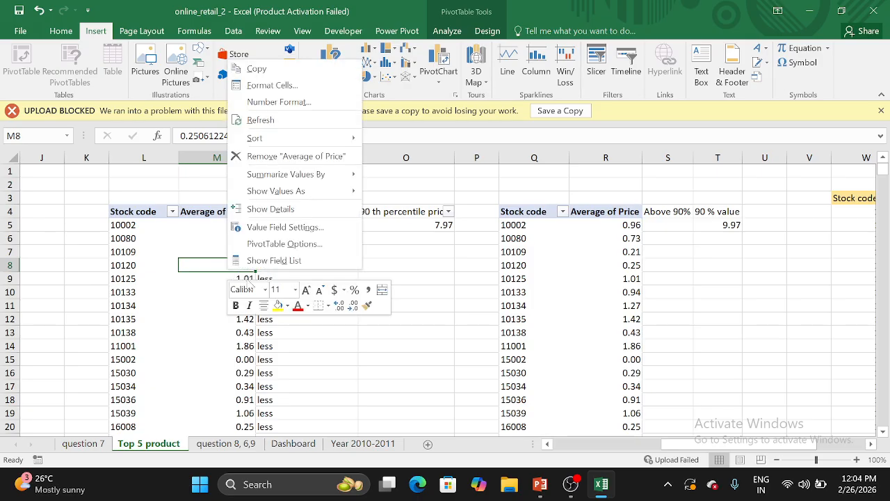
click(273, 261)
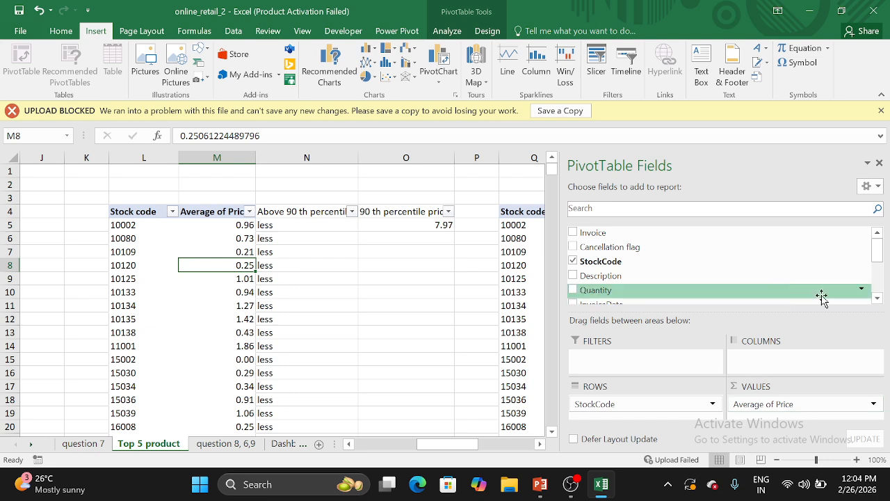
drag(874, 255, 878, 276)
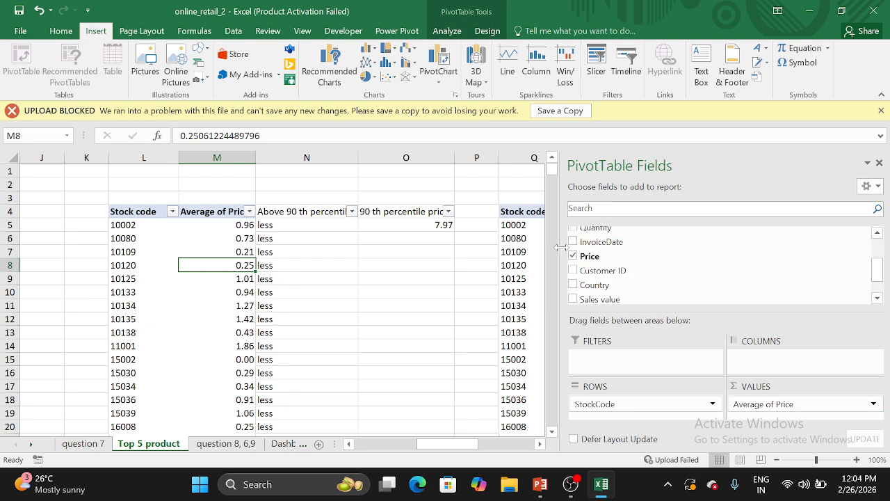
click(779, 403)
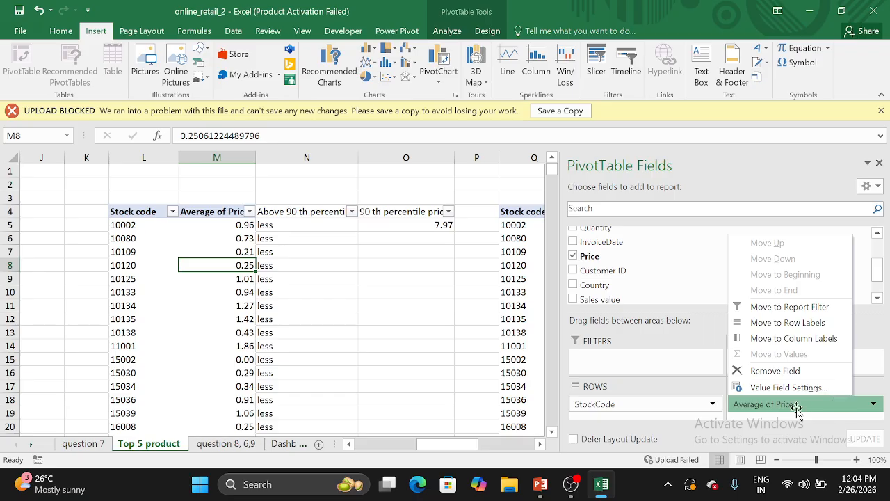
click(407, 324)
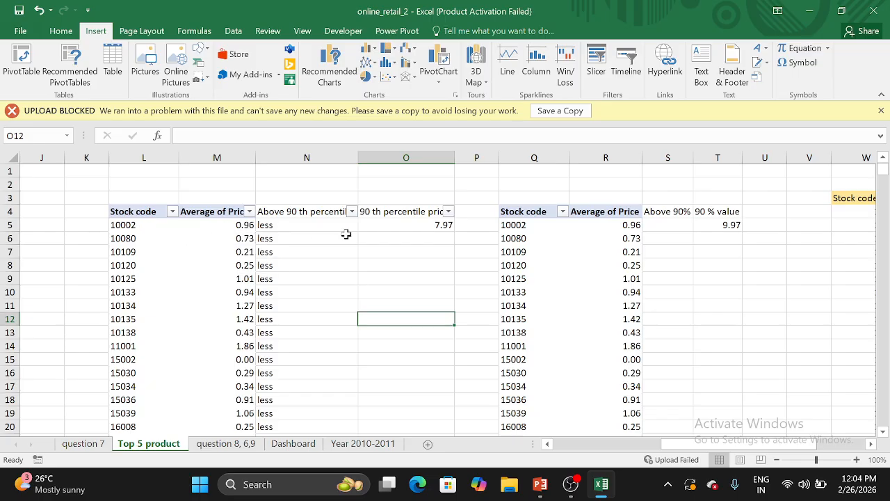
Examine the 90 % value cell in the highlighted average price table and the PERCENTILE.INC formula in cell O5, leaving the formula unedited
scroll(346, 232, right, 5)
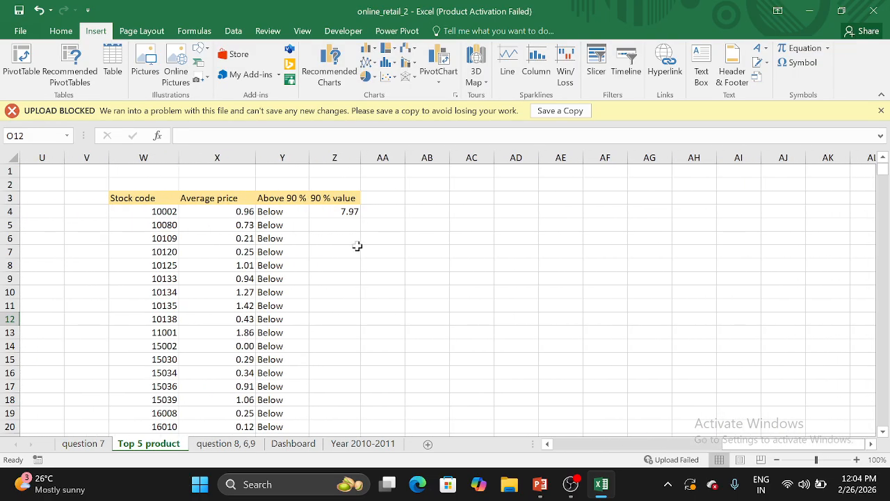
click(349, 213)
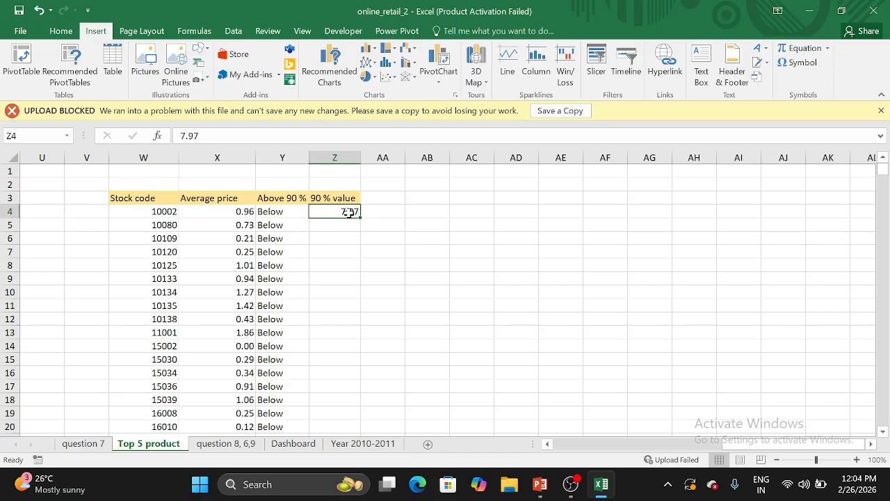
scroll(349, 212, left, 3)
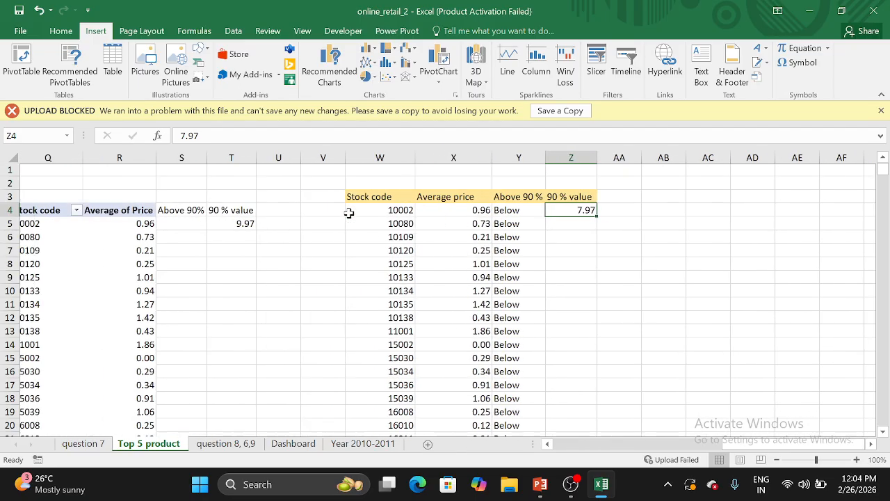
scroll(334, 218, left, 1)
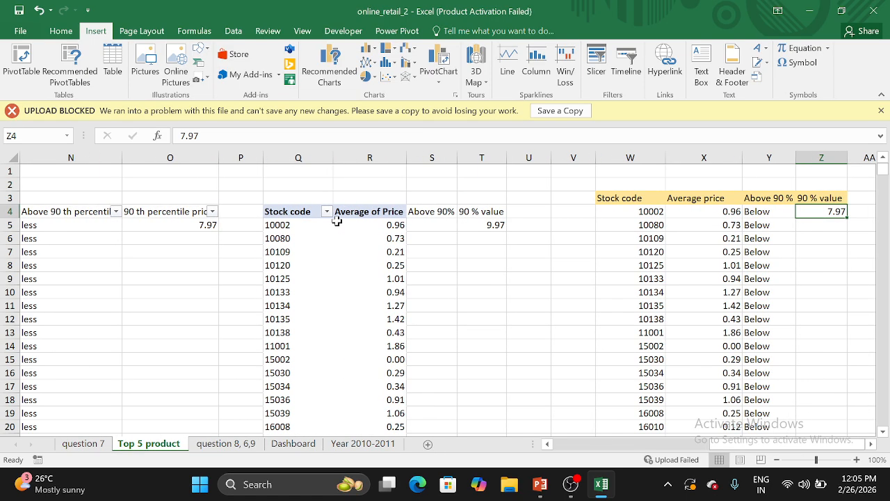
click(206, 225)
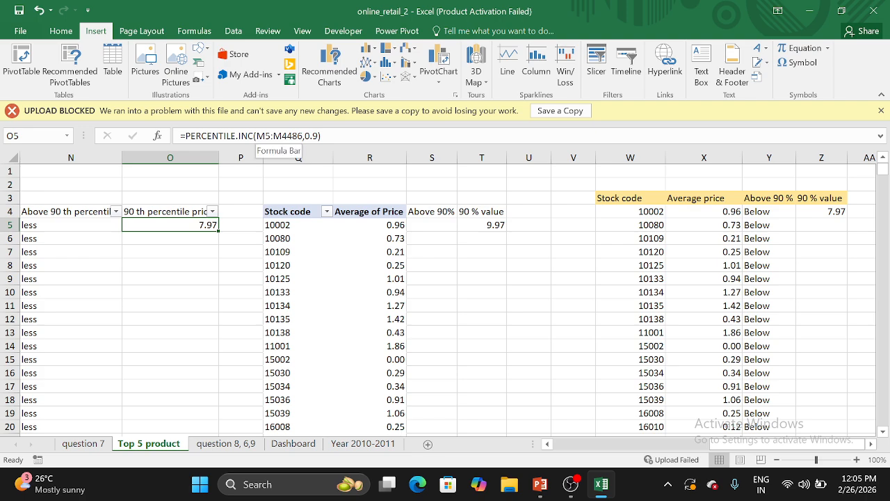
scroll(259, 216, left, 1)
scroll(259, 215, right, 1)
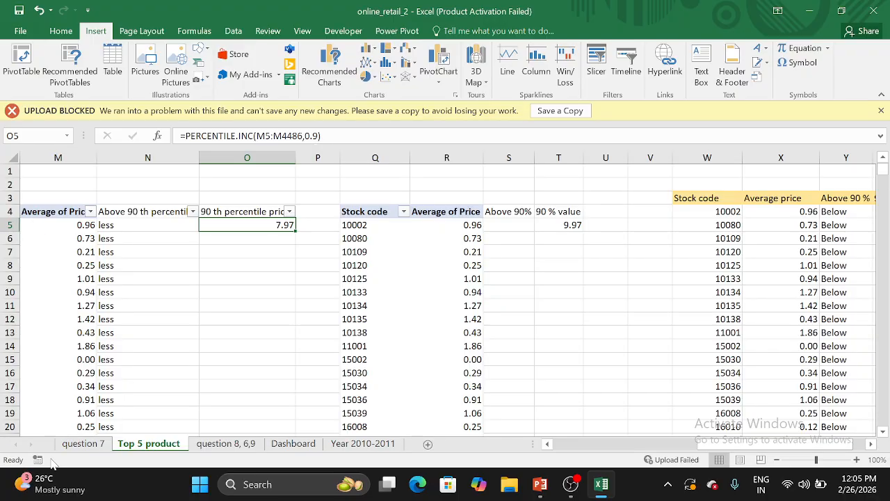
scroll(203, 317, left, 2)
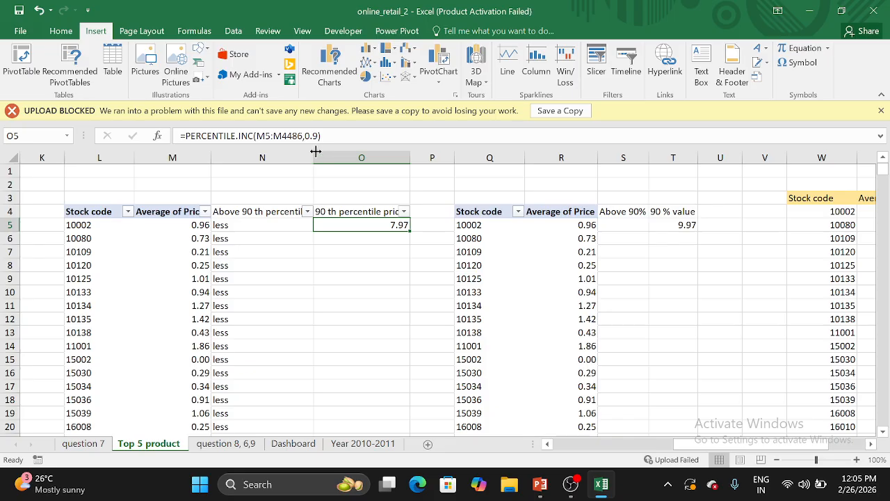
click(313, 135)
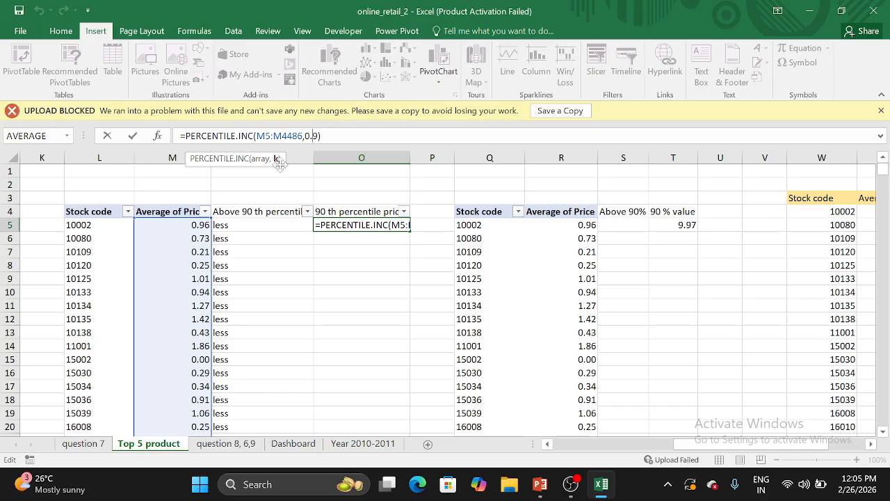
click(345, 183)
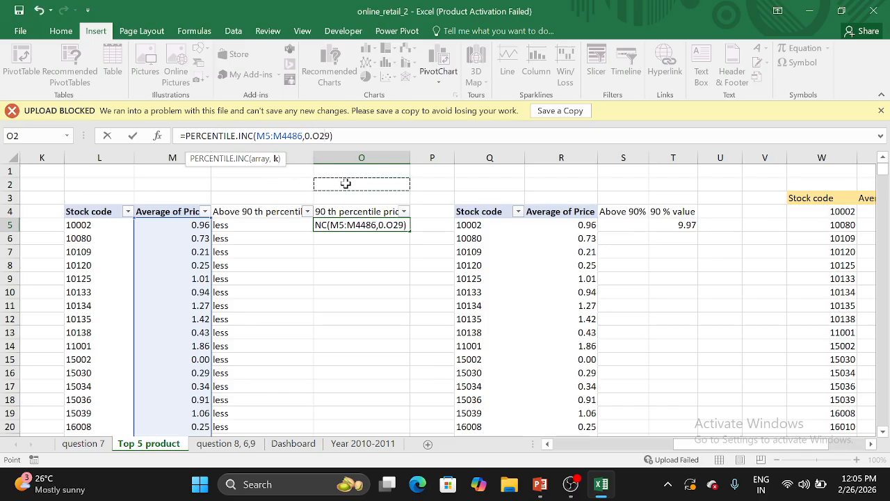
key(Escape)
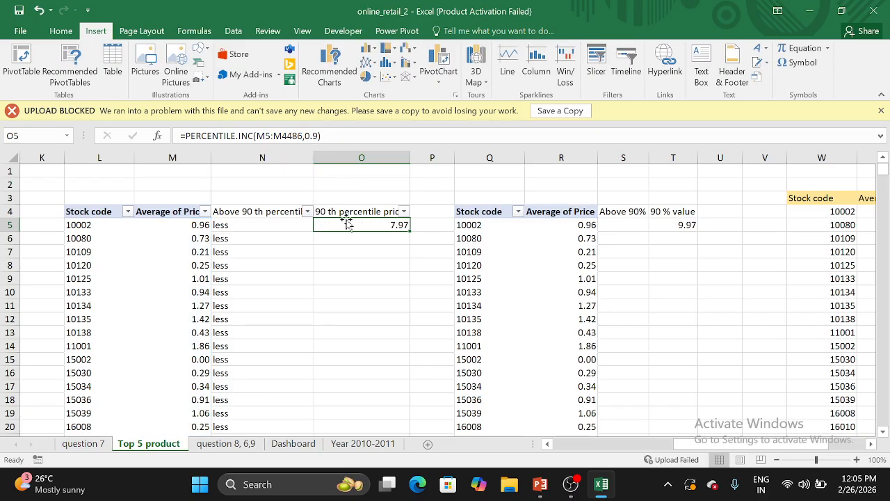
Examine the IF formulas that flag prices against the 90th percentile in cells N5 and Y4, including the logical test in Y4
click(396, 237)
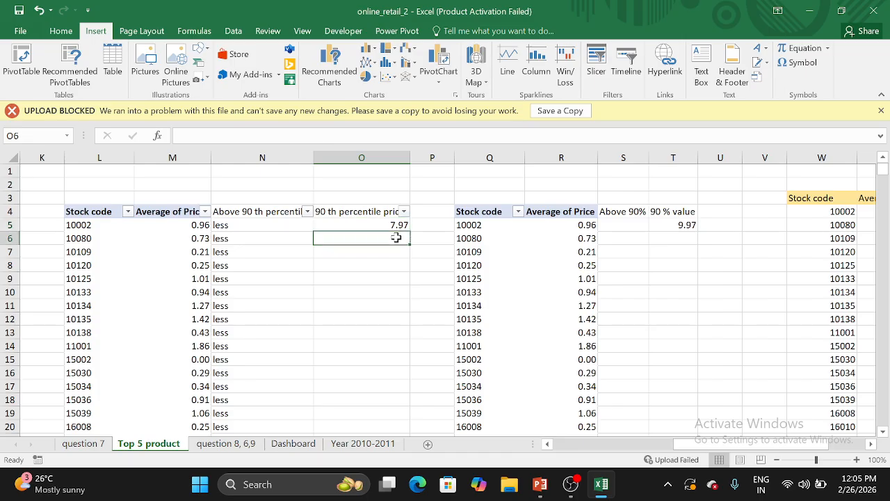
click(269, 226)
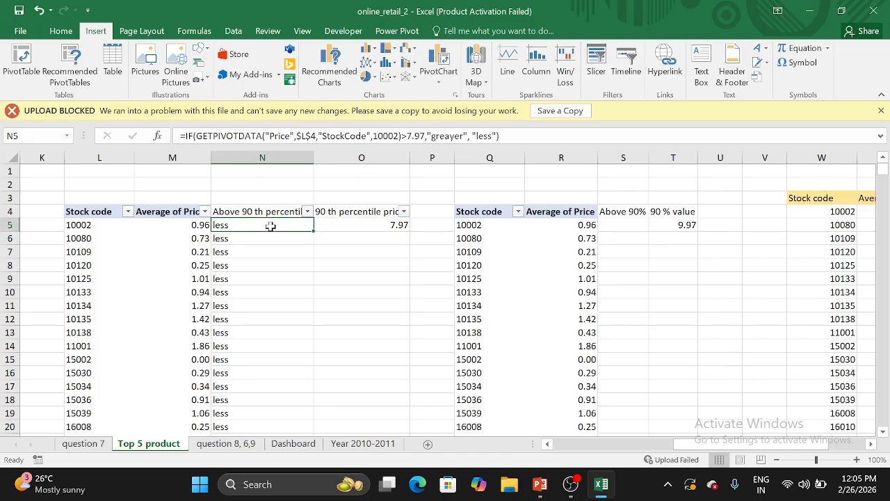
scroll(454, 264, right, 5)
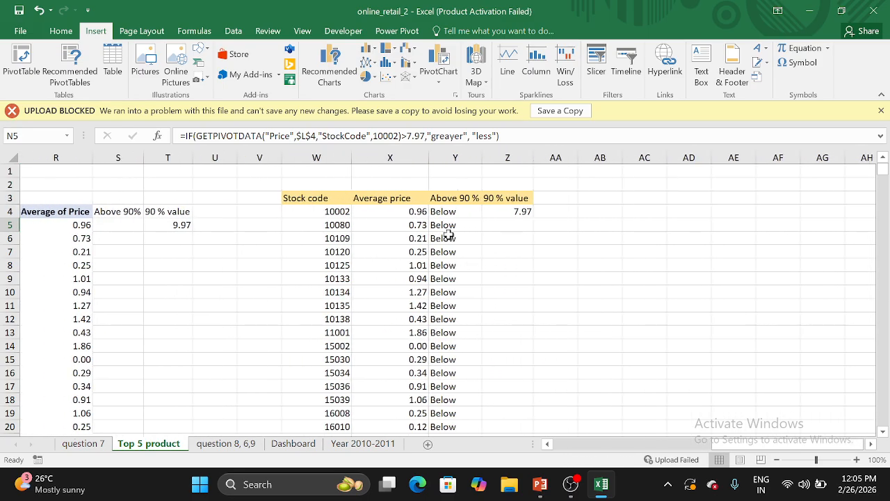
click(468, 213)
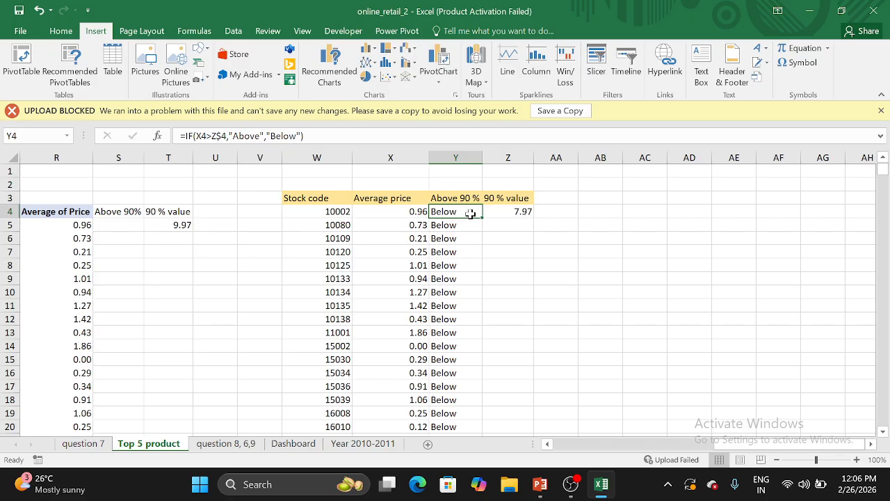
key(F2)
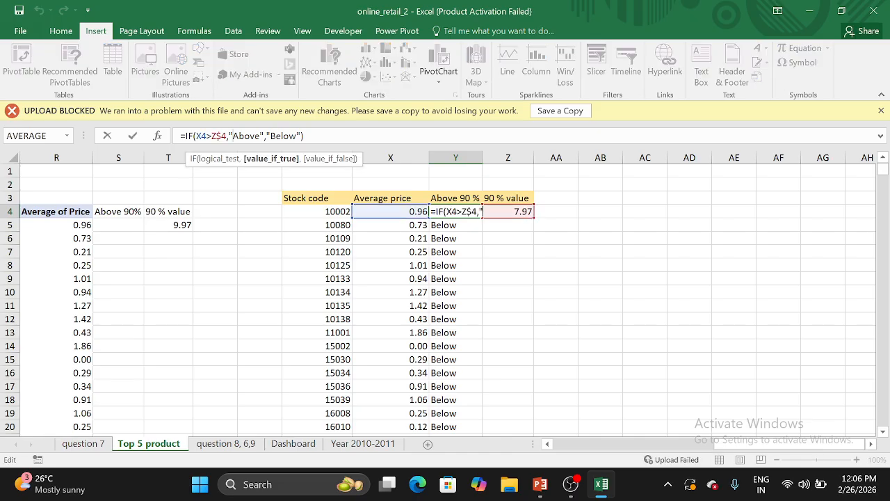
click(236, 164)
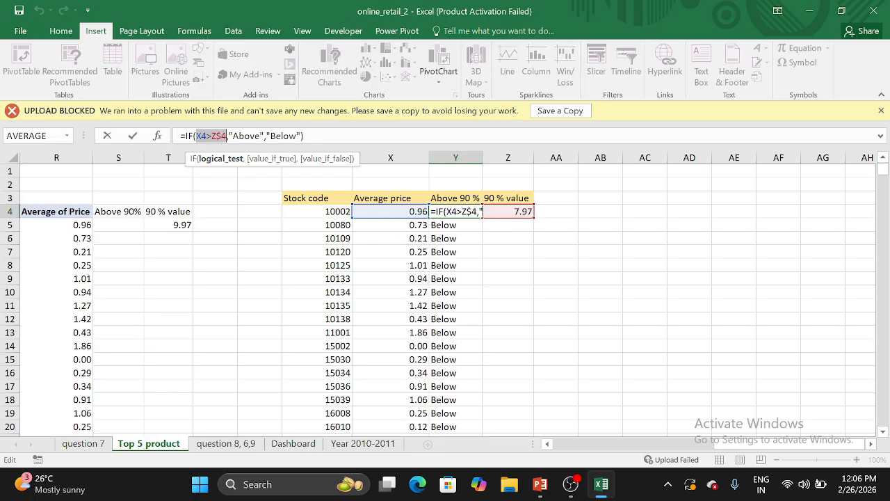
click(515, 238)
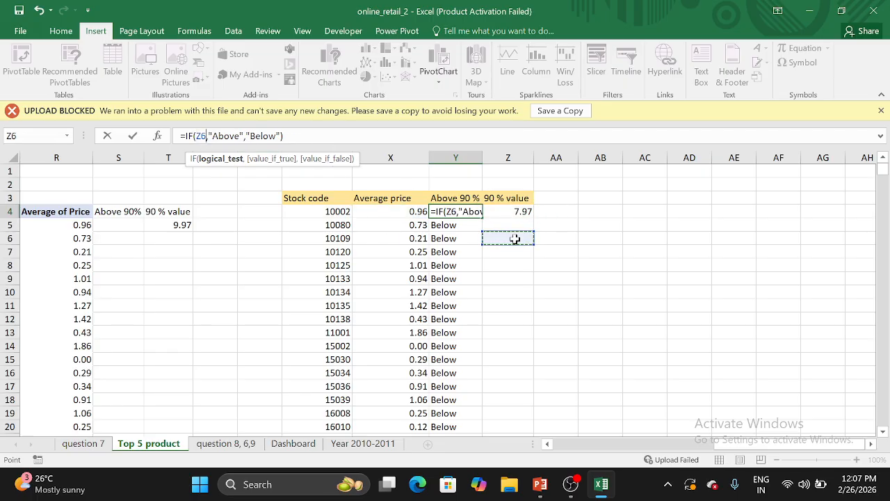
key(Escape)
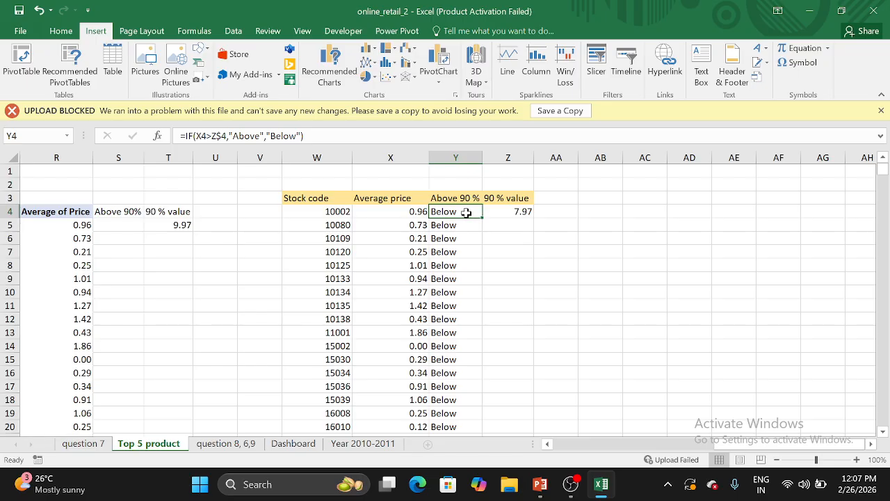
Look through the Above 90 % column of the average price table for highlighted Above items, and return to the table's header
scroll(456, 346, down, 15)
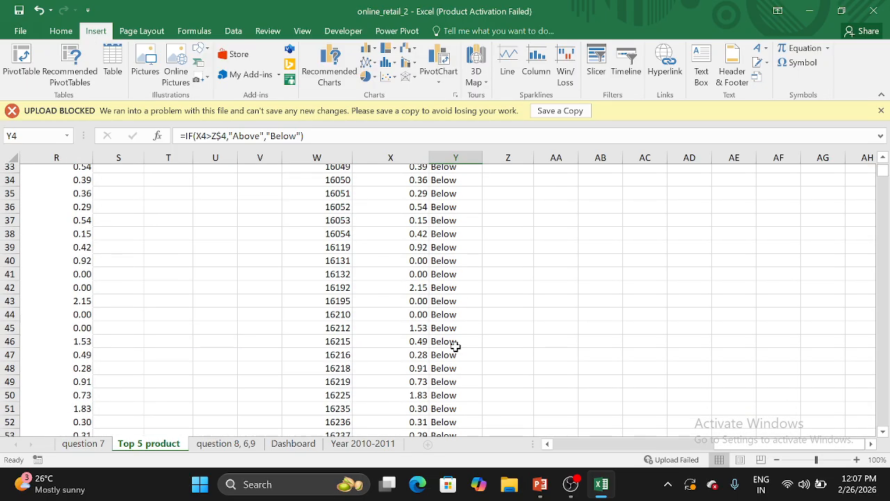
scroll(456, 346, up, 15)
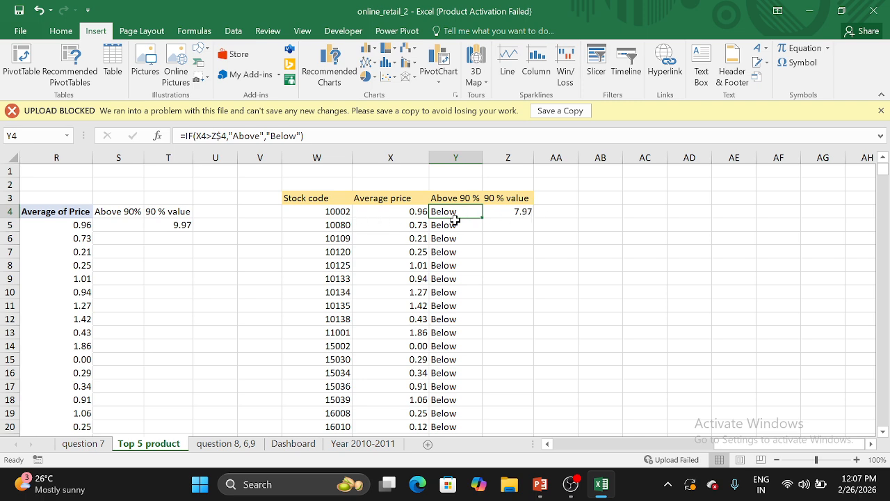
scroll(478, 303, down, 20)
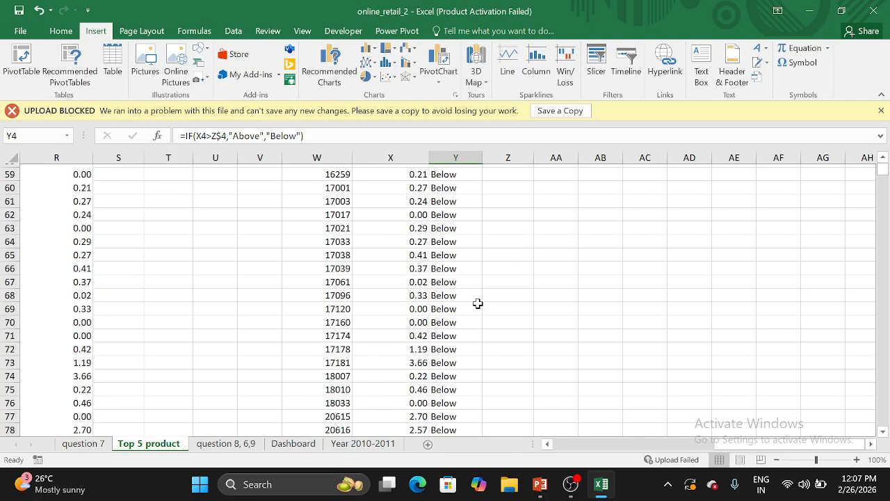
scroll(478, 303, down, 20)
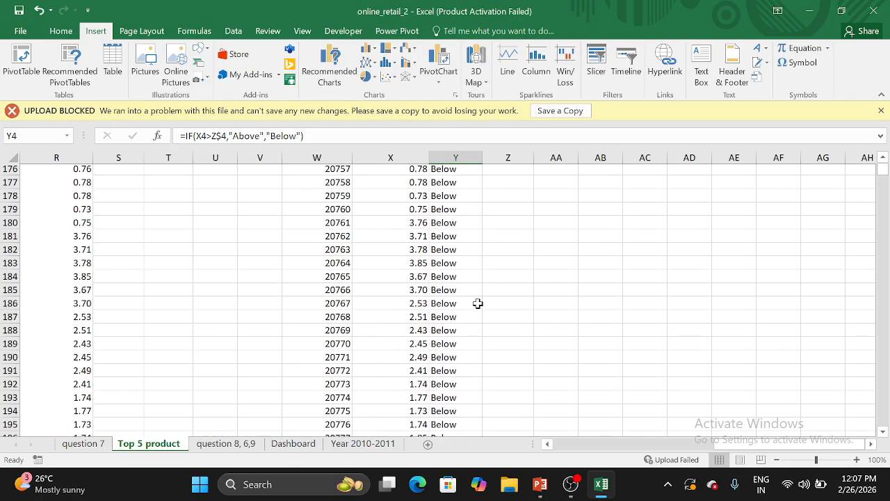
scroll(478, 303, up, 4)
scroll(478, 304, up, 1)
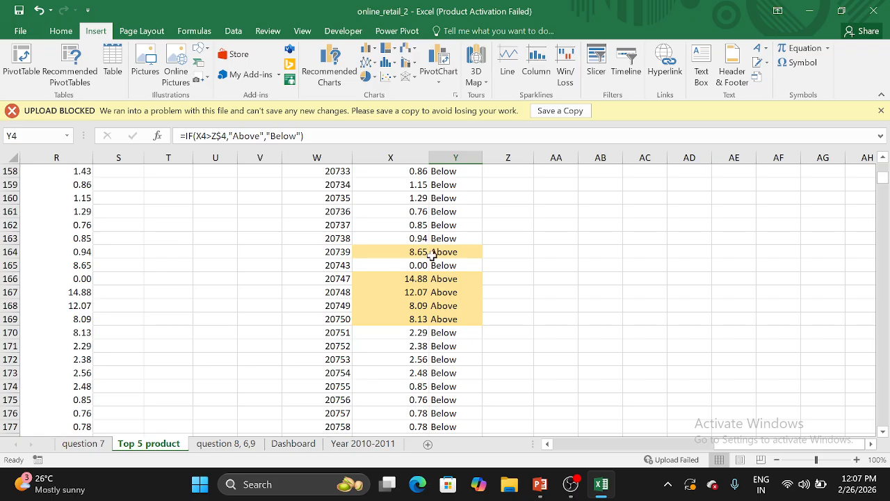
scroll(445, 256, up, 20)
scroll(447, 259, down, 6)
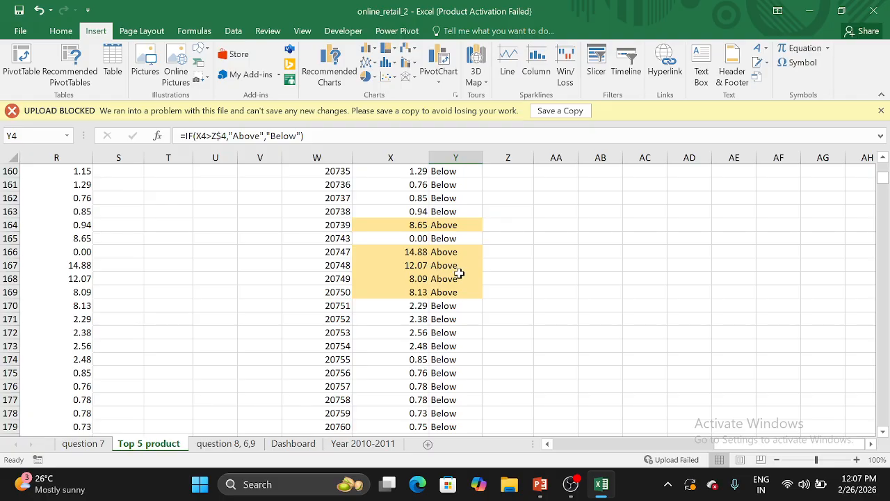
scroll(471, 272, down, 9)
scroll(471, 271, up, 20)
scroll(470, 272, up, 19)
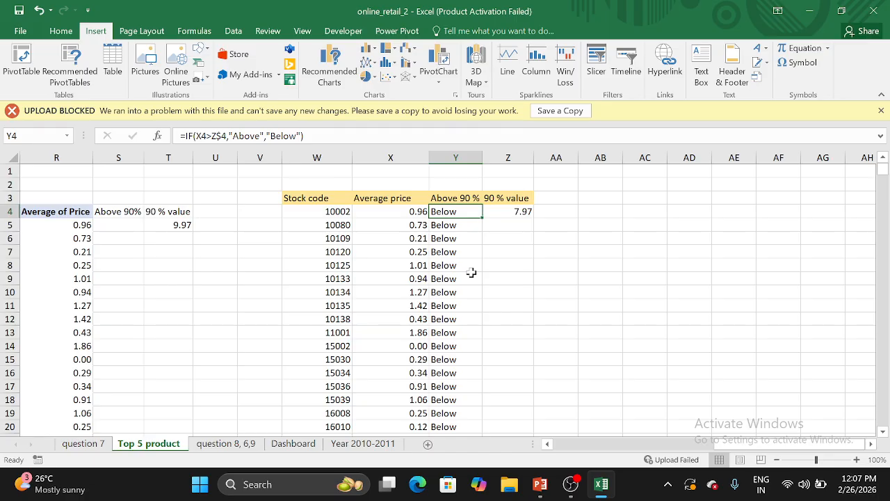
Switch back to the Pricing strategy Analysis slide in the PowerPoint presentation
mouse_move(544, 484)
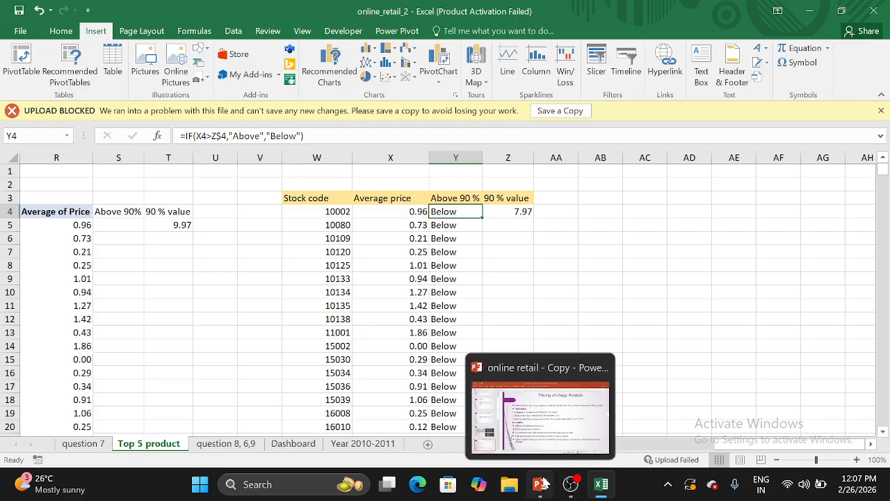
click(553, 445)
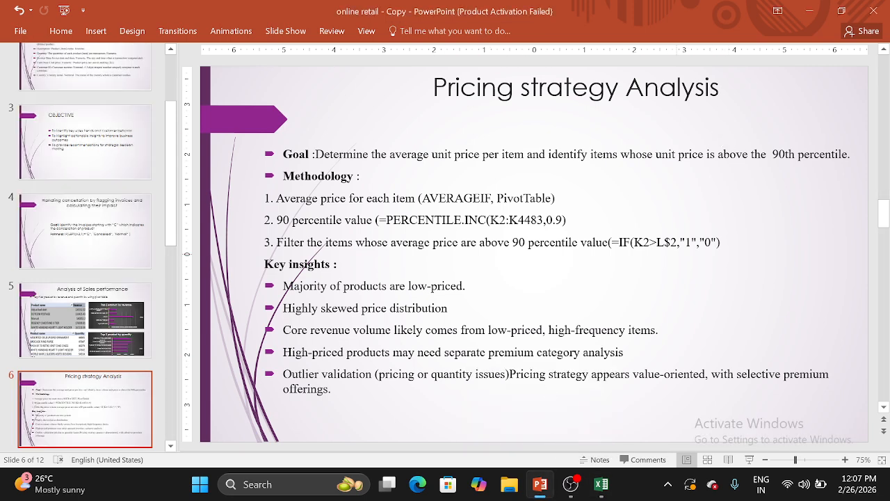
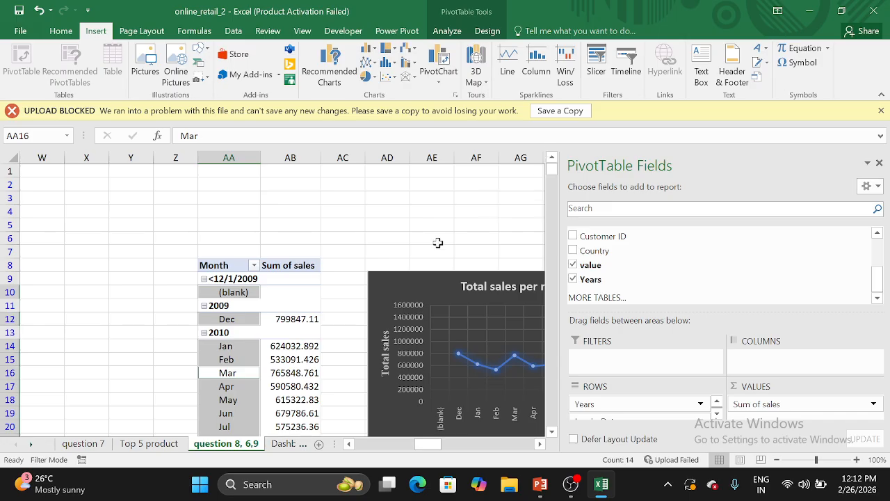
Hide the PivotTable field list beside the monthly sales table and show it again
scroll(394, 234, right, 4)
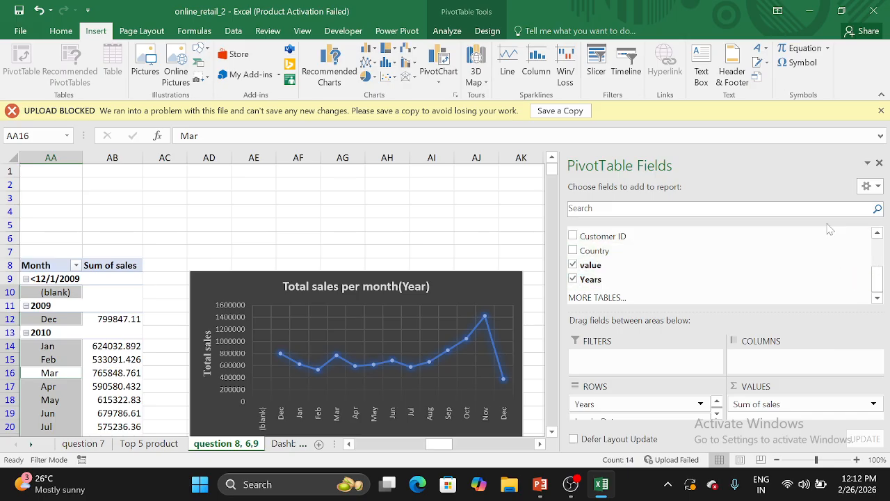
click(879, 163)
scroll(562, 282, left, 3)
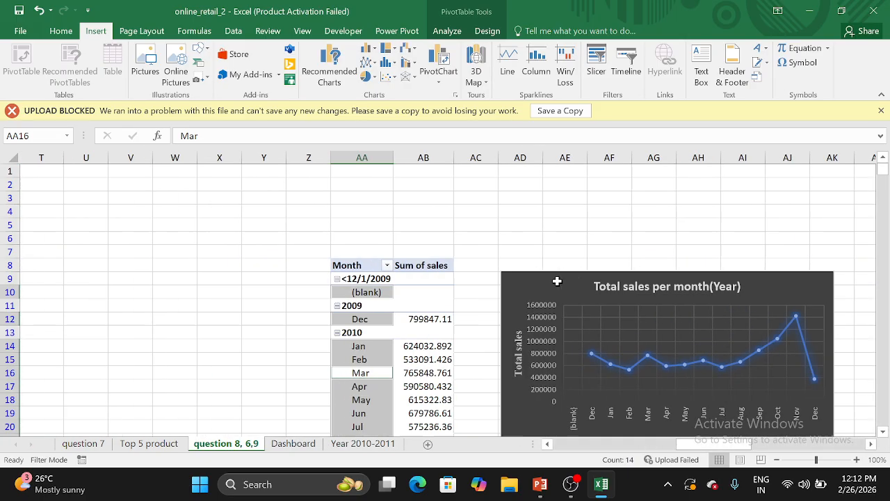
scroll(562, 282, down, 2)
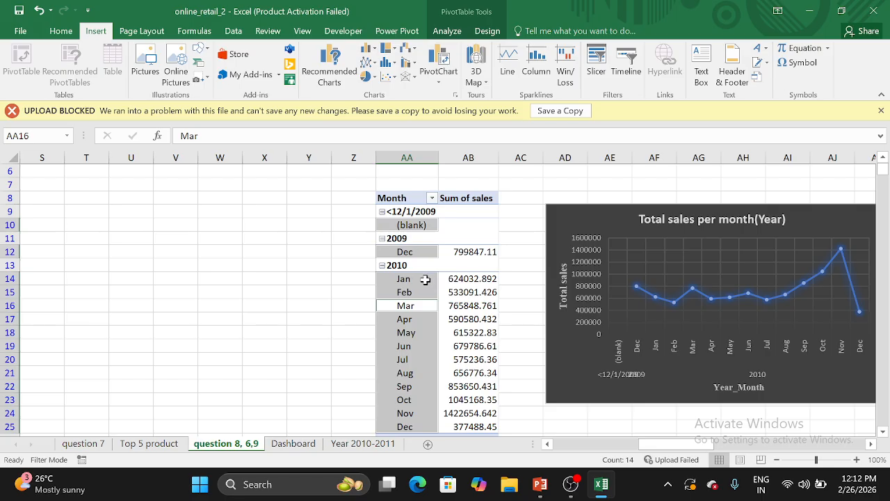
right_click(412, 247)
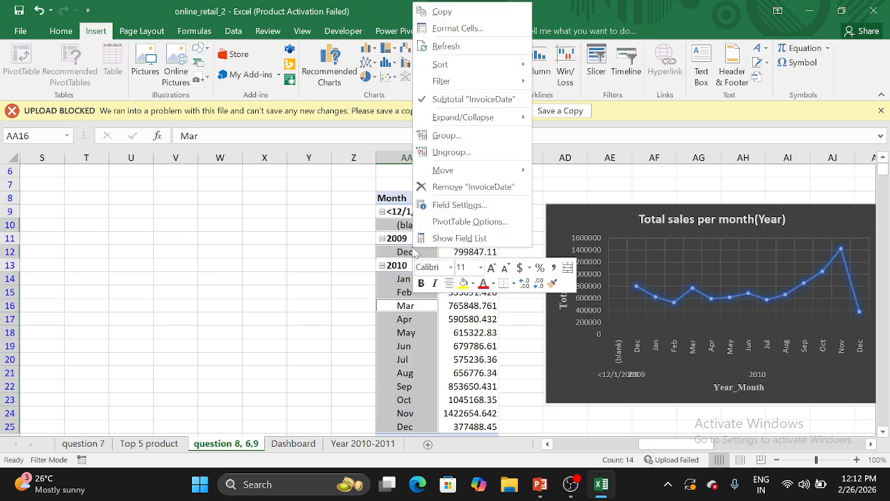
click(452, 239)
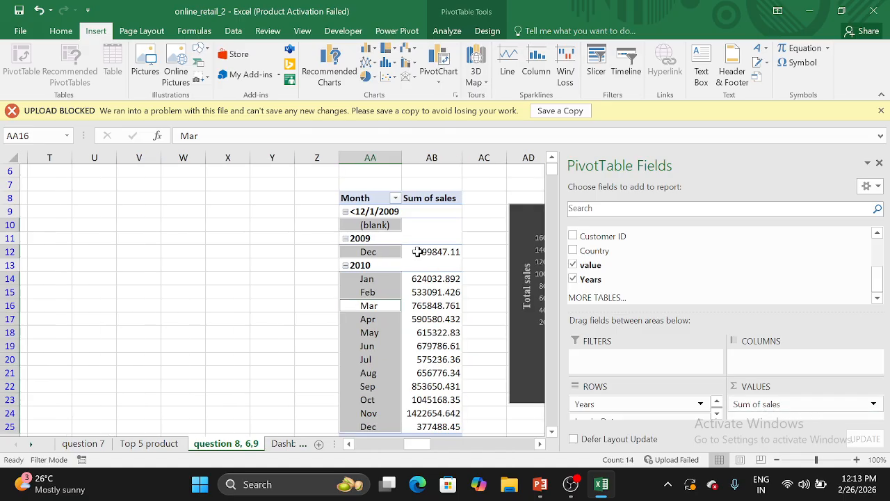
Examine the Sum of sales values by month and the trend in the Total sales per month(Year) chart, including the final months of 2010
scroll(416, 252, right, 2)
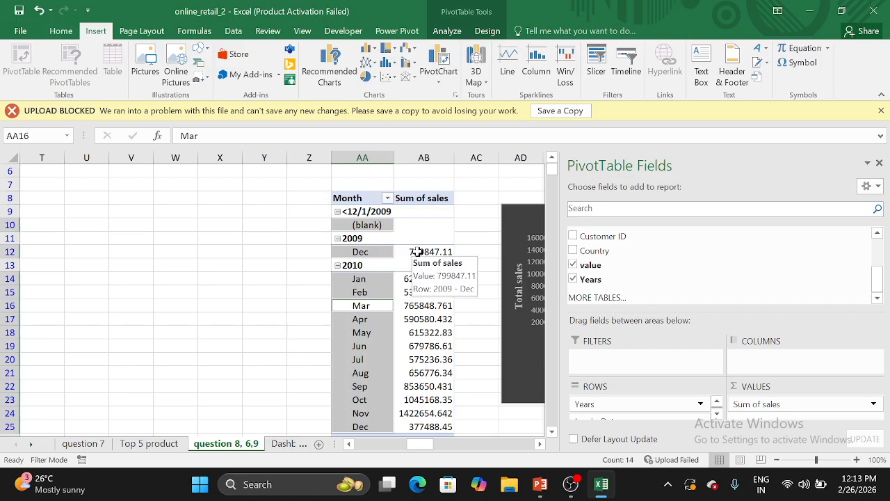
scroll(415, 251, right, 3)
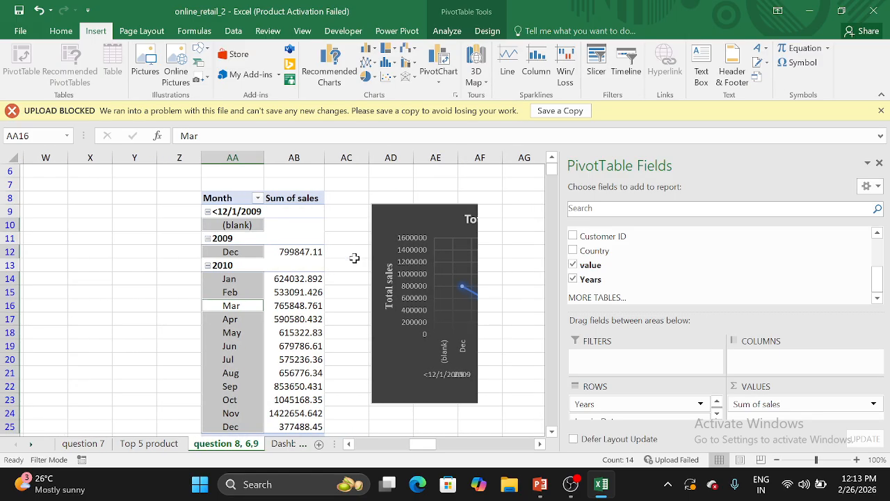
scroll(353, 258, right, 2)
scroll(288, 271, right, 2)
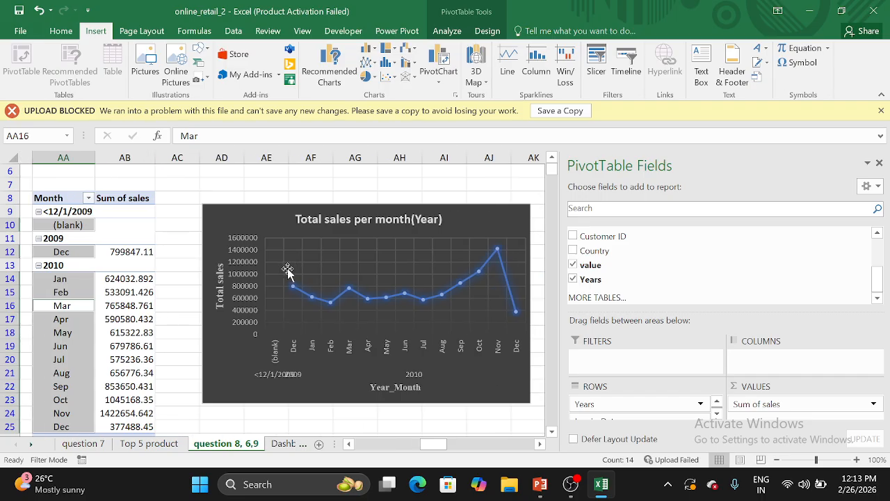
scroll(287, 271, right, 1)
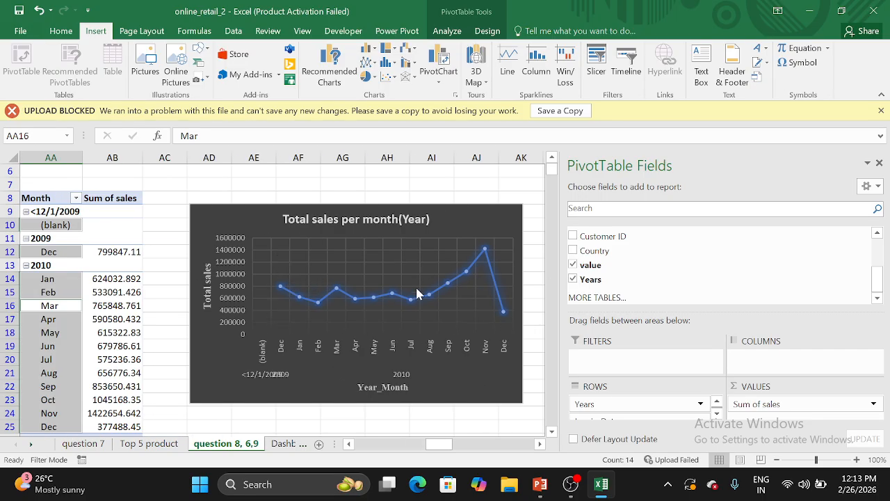
scroll(374, 352, left, 1)
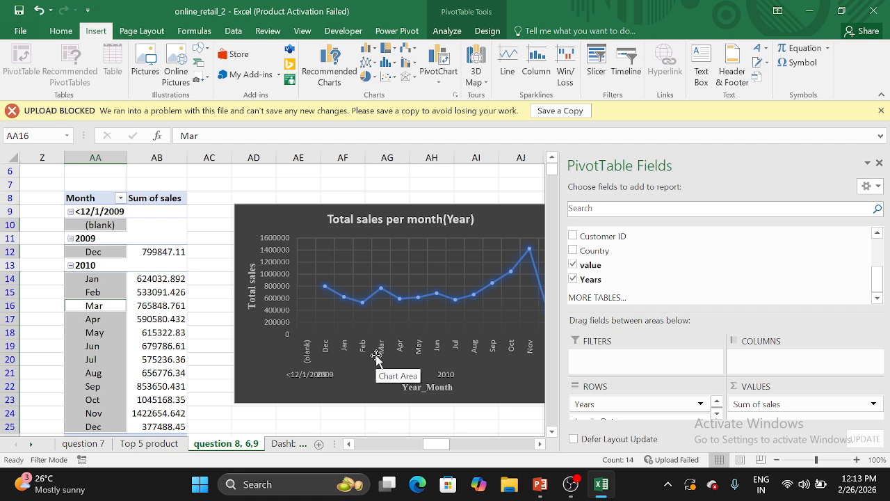
scroll(339, 370, right, 1)
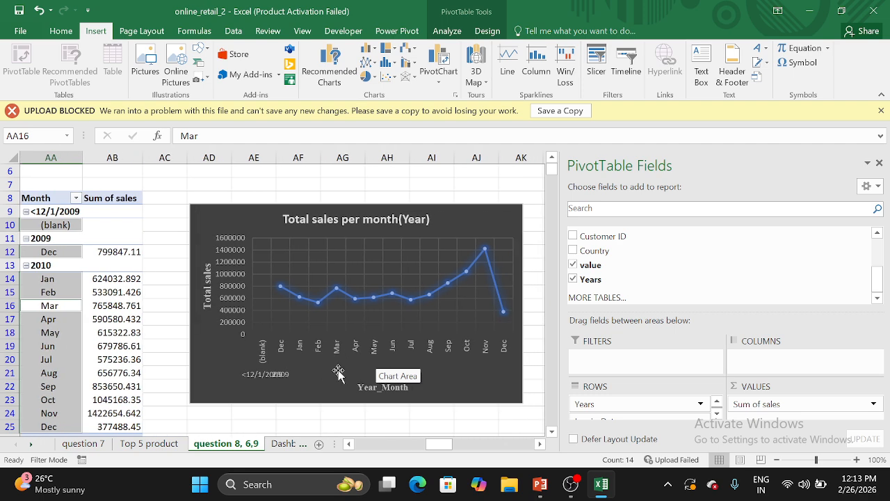
scroll(338, 373, right, 2)
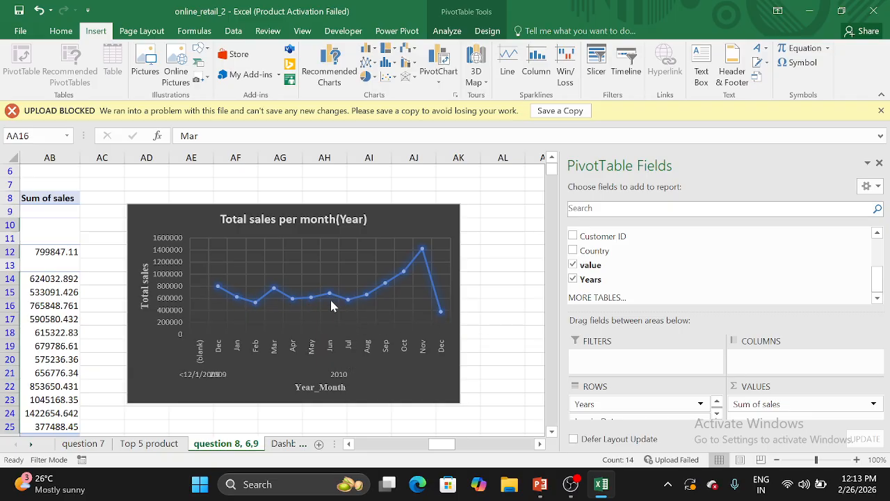
mouse_move(366, 297)
mouse_move(422, 258)
mouse_move(445, 319)
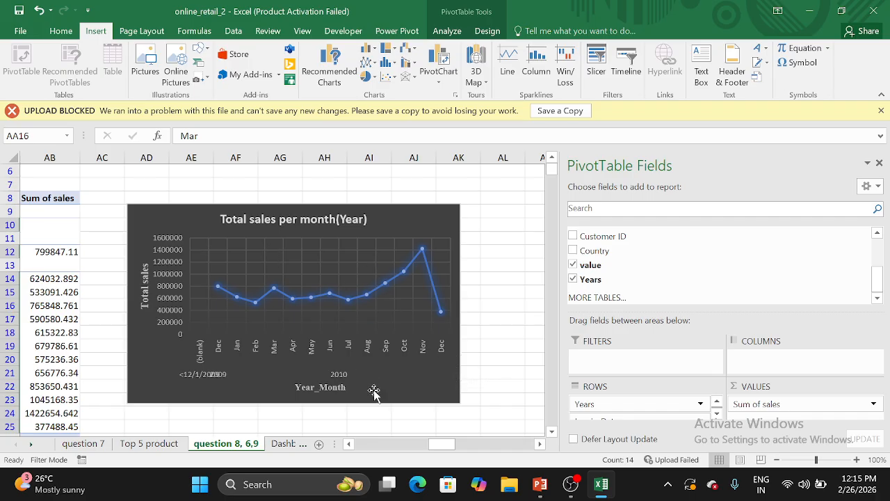
Switch to the PowerPoint presentation and view the Geographical insights slide as a full-screen slide show, ending the show after reading
mouse_move(540, 484)
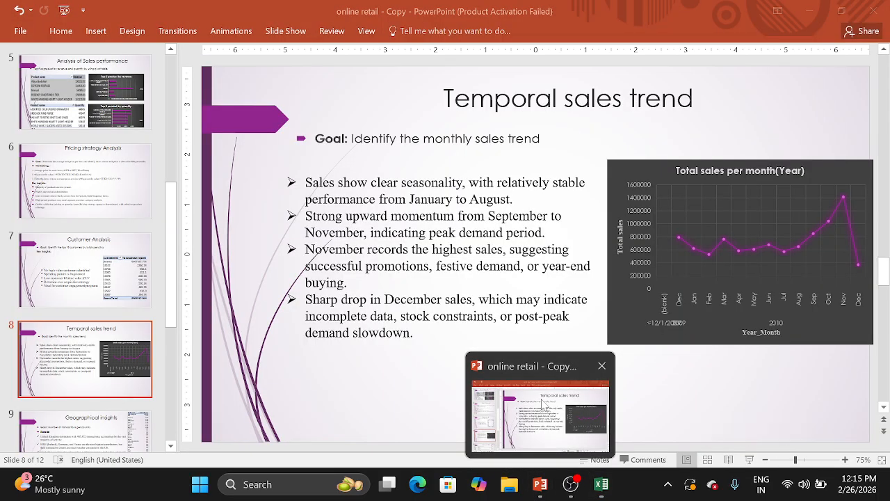
click(542, 401)
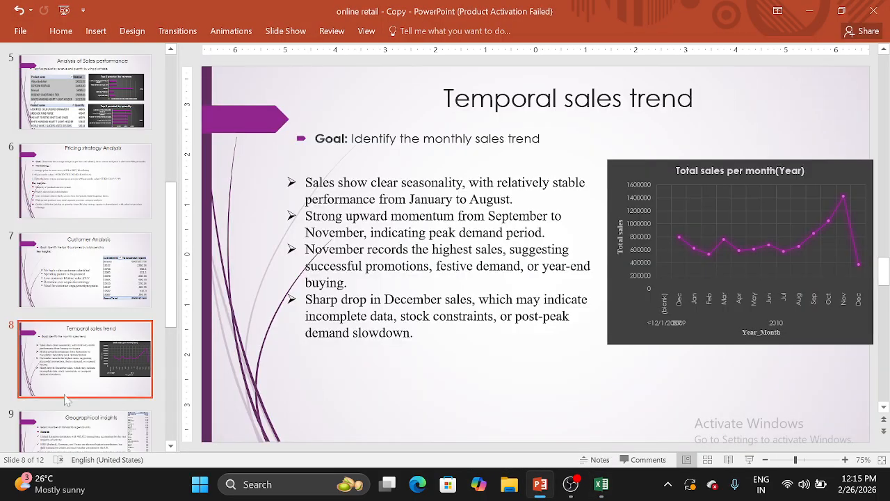
click(86, 428)
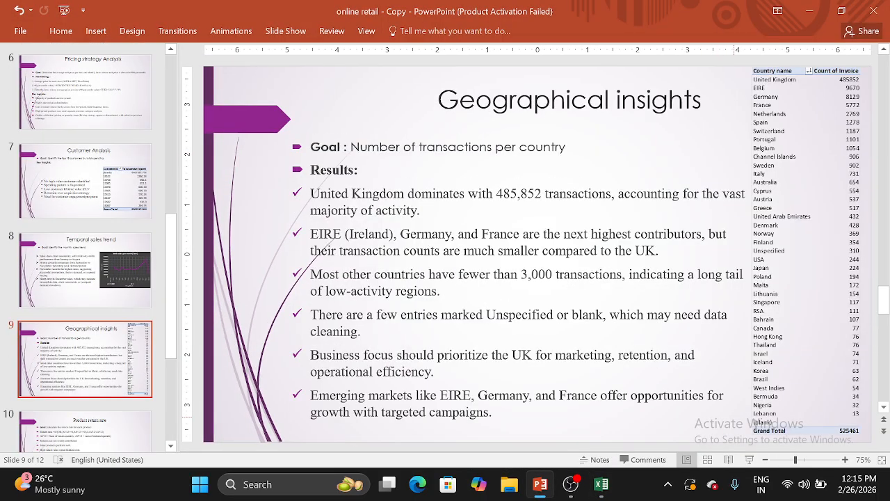
click(749, 459)
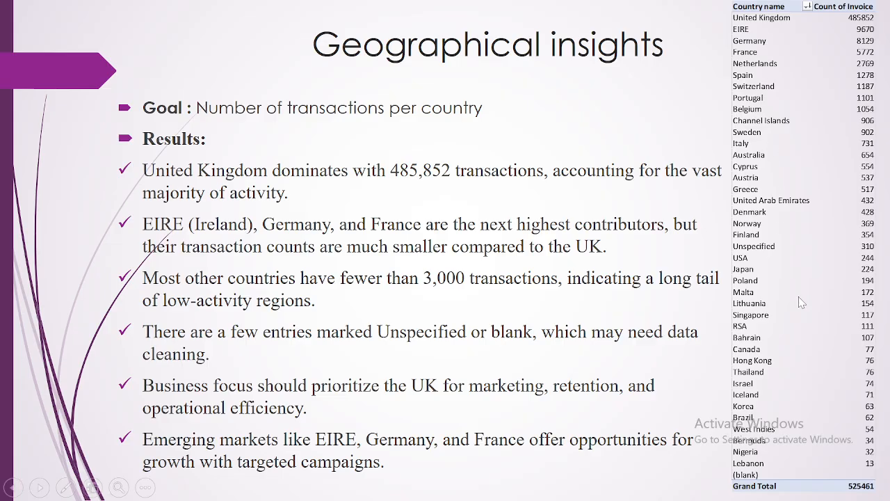
key(Escape)
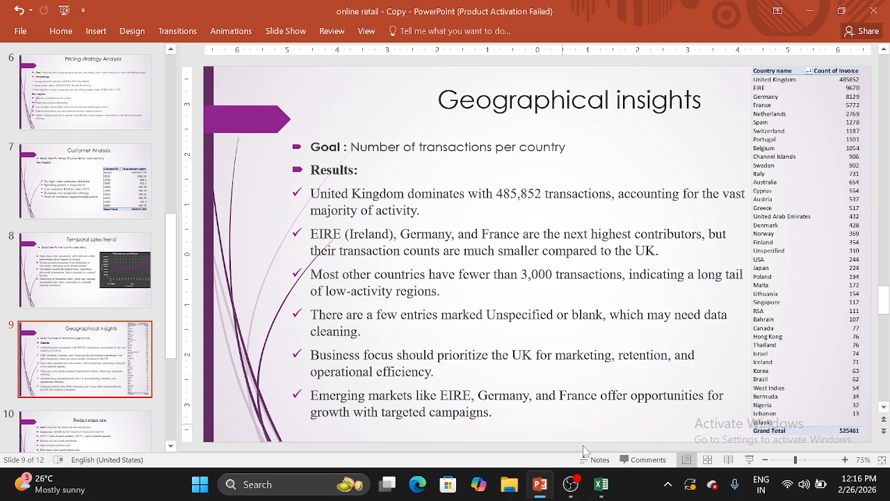
Switch to the online_retail_2 workbook in Excel and open the question 7 sheet with the country table
mouse_move(601, 484)
click(610, 431)
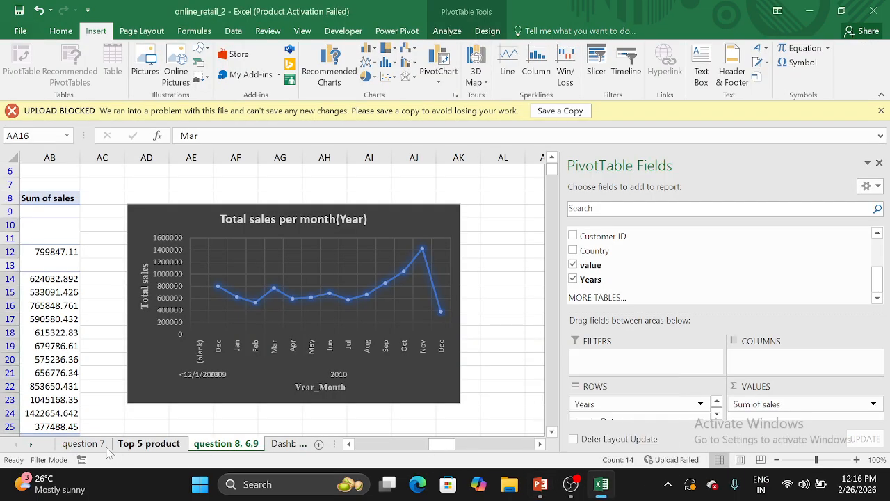
click(83, 443)
scroll(172, 334, left, 10)
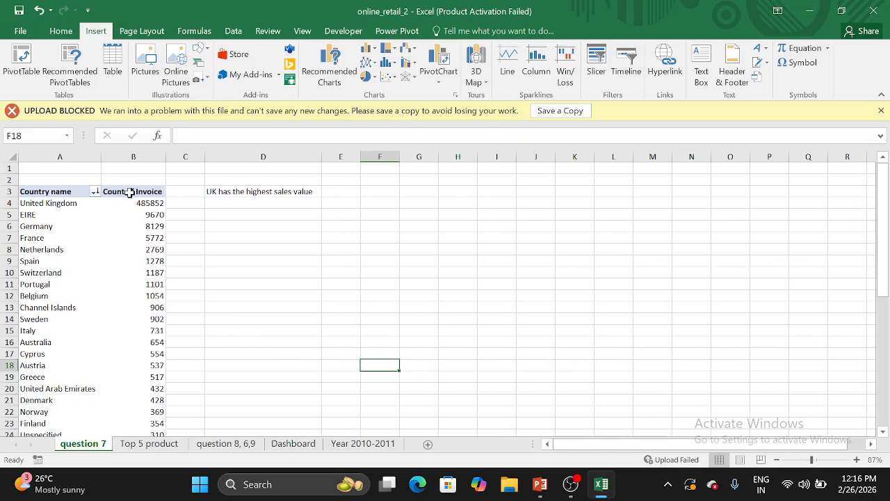
Look through the Count of Invoice values per country down to the Grand Total, and return to the table's header
scroll(142, 282, down, 1)
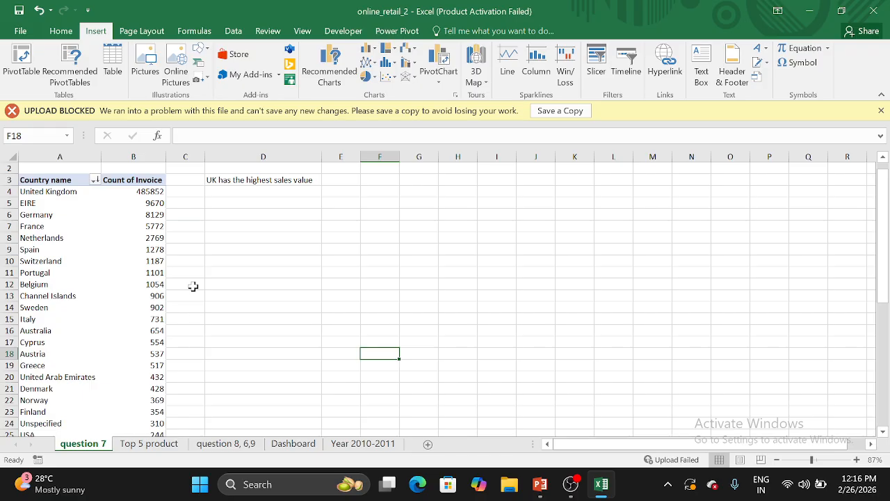
scroll(193, 287, down, 8)
scroll(160, 285, up, 7)
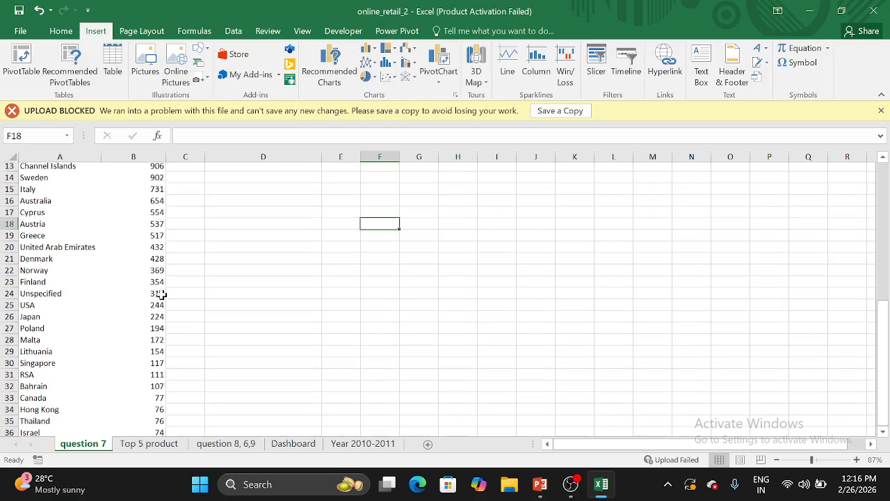
scroll(159, 254, up, 2)
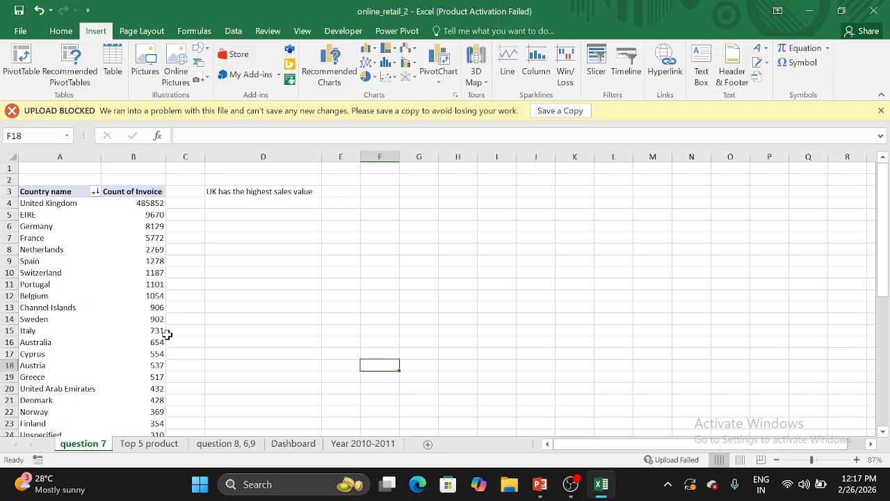
scroll(167, 335, down, 7)
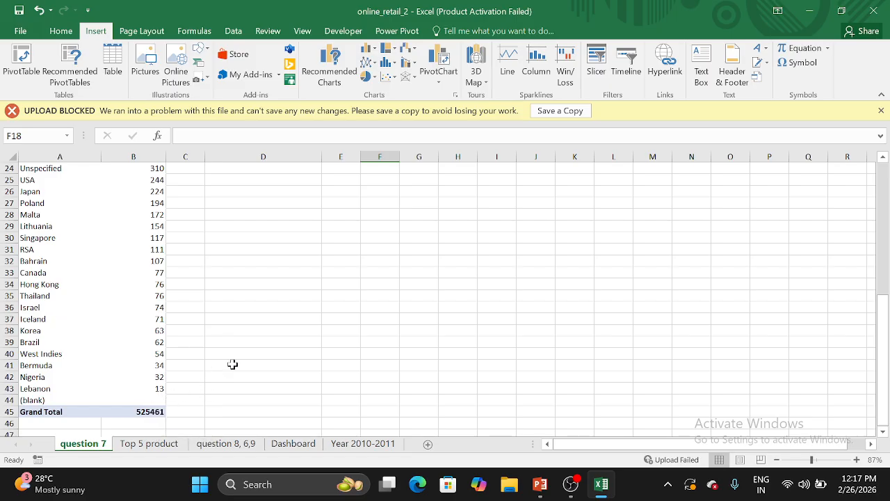
scroll(232, 364, up, 8)
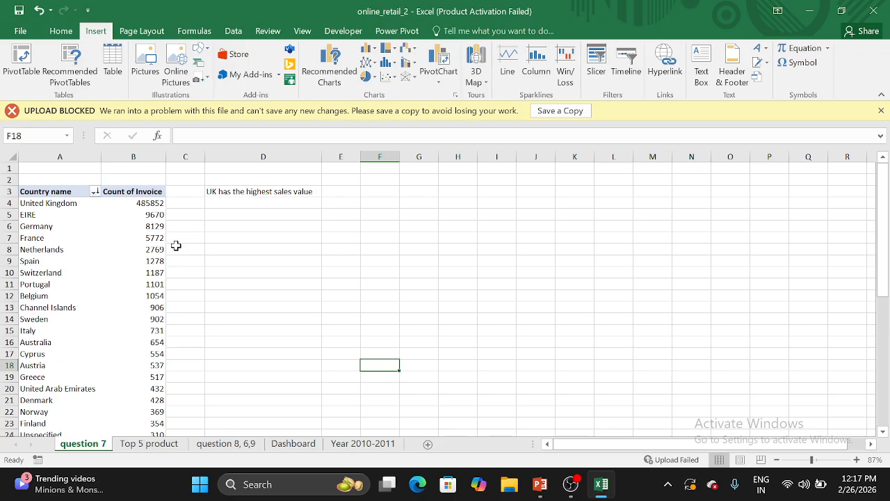
Switch back to the PowerPoint presentation and open the Product return rate slide
mouse_move(540, 484)
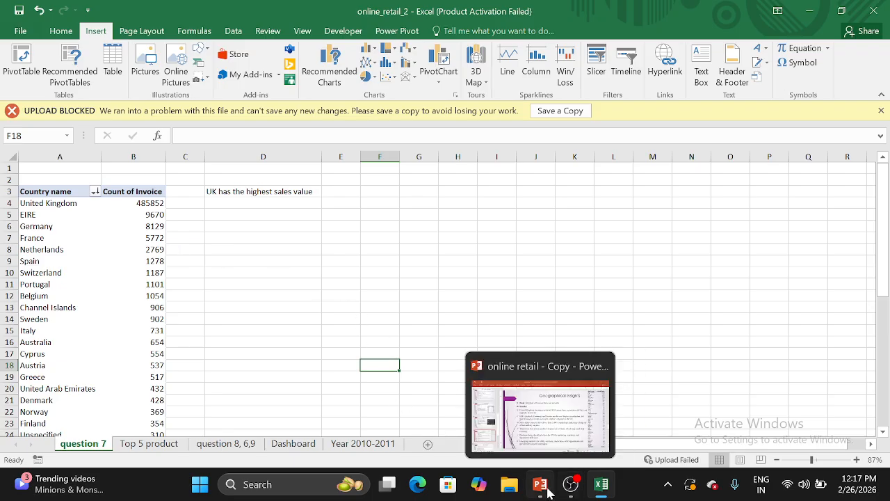
click(549, 436)
click(95, 337)
scroll(96, 299, down, 3)
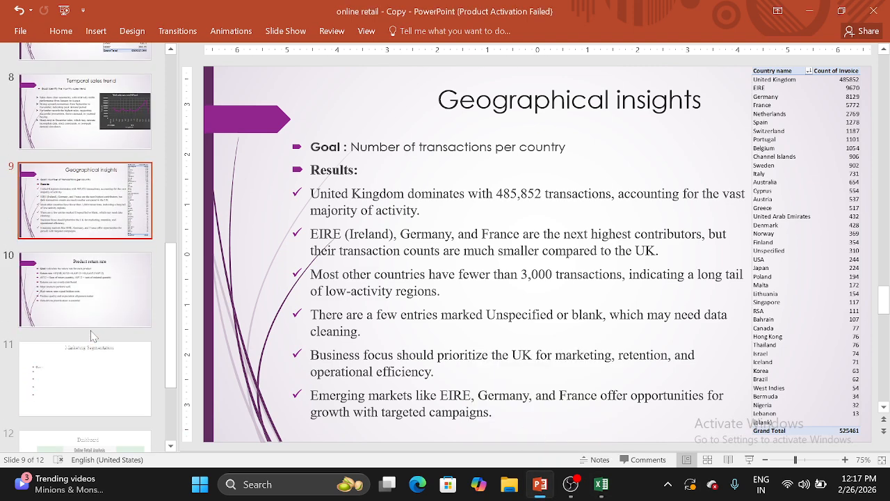
click(96, 285)
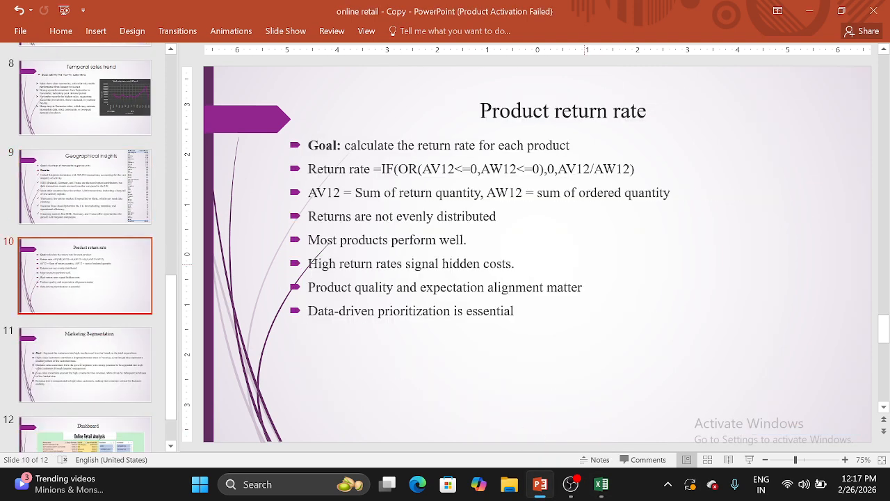
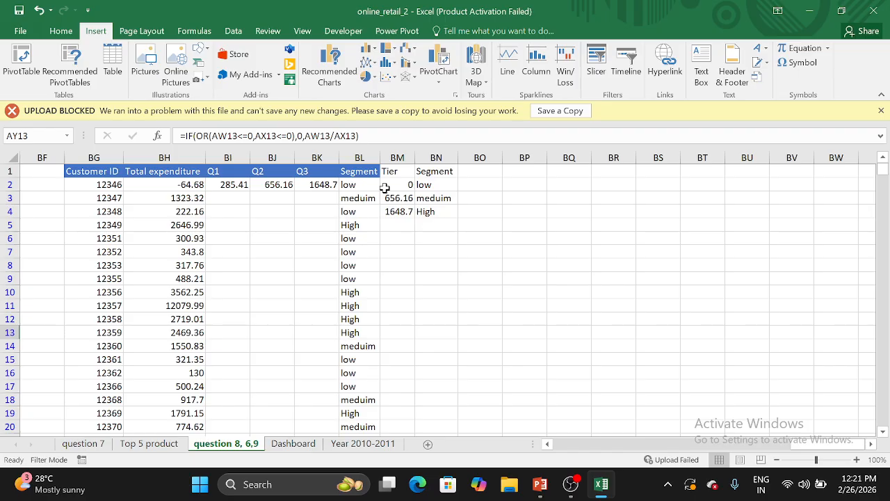
Inspect the QUARTILE.INC formulas in the Q1, Q2 and Q3 cells beside the Total expenditure column
click(228, 189)
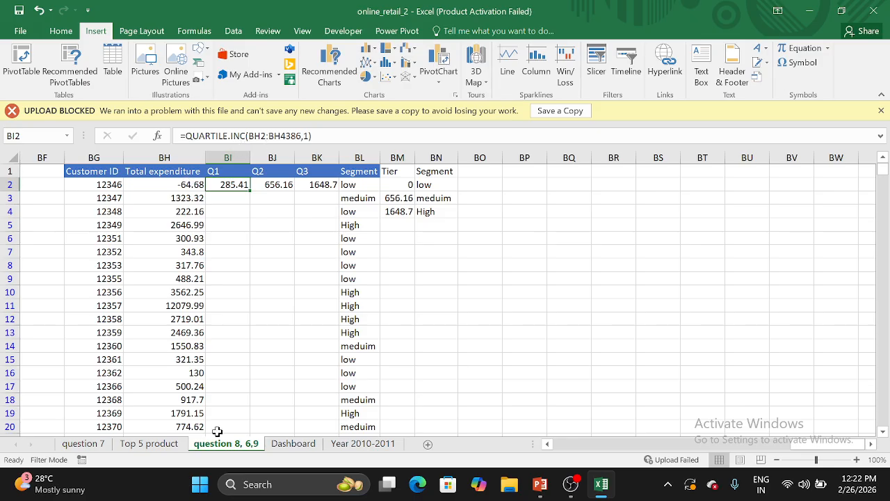
double_click(218, 181)
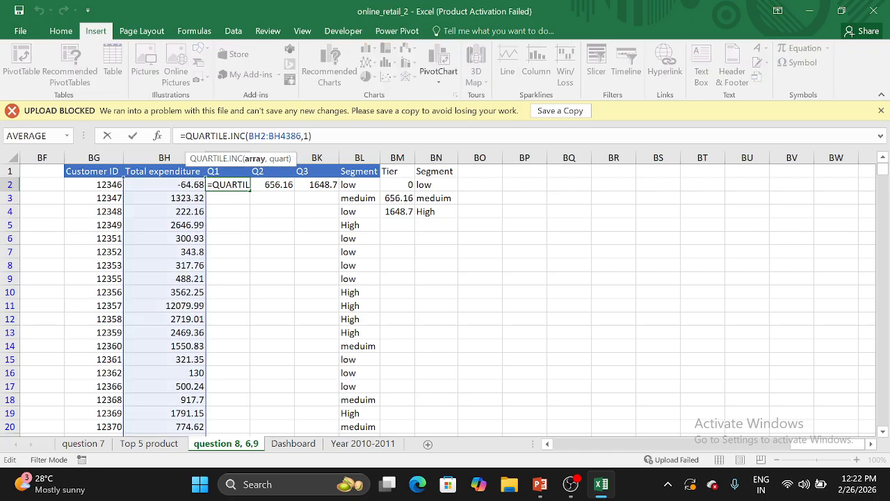
click(295, 209)
click(282, 183)
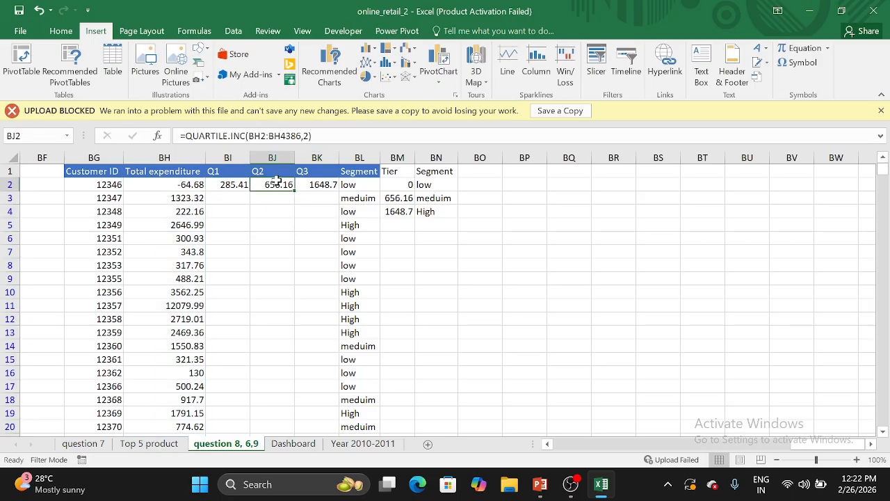
click(314, 184)
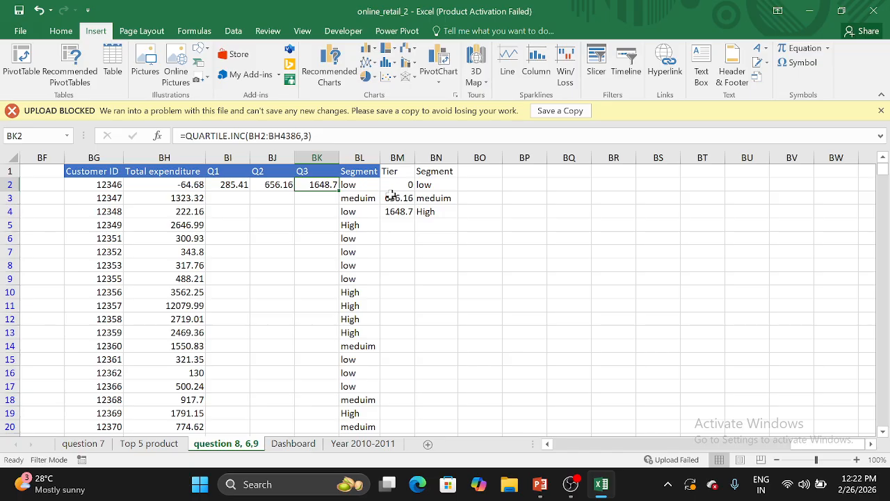
Review the Tier and Segment lookup table that maps expenditure thresholds to the low, meduim and High segments
click(422, 197)
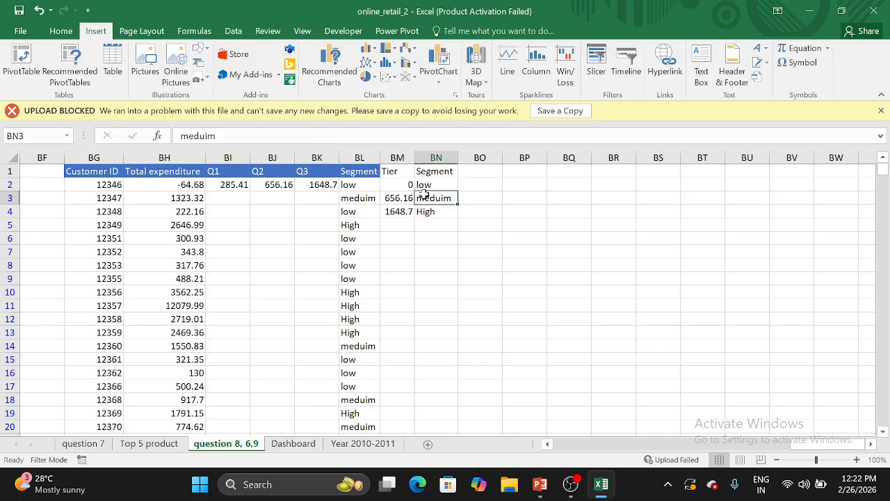
click(405, 185)
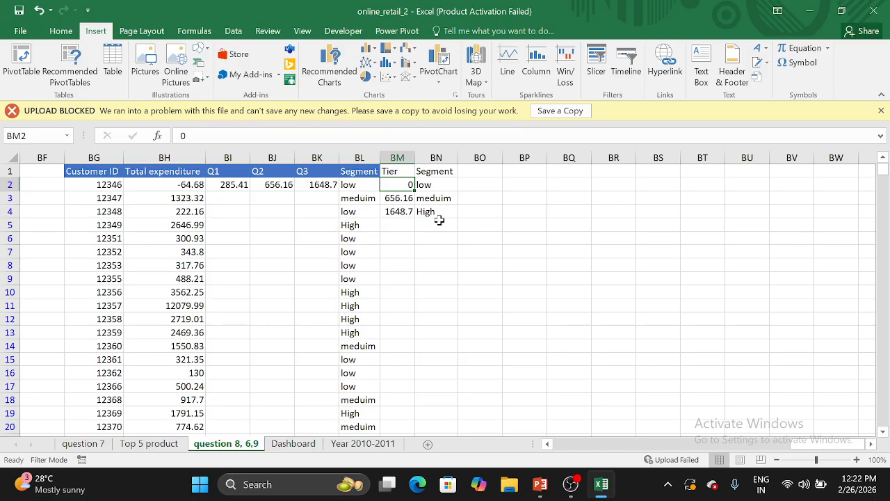
click(438, 221)
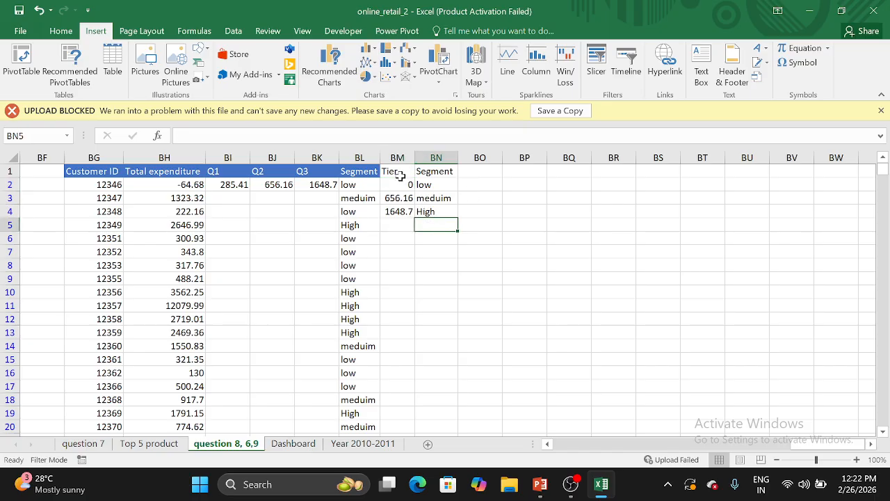
Examine the IFERROR and VLOOKUP arguments of the Segment formula in cell BL2, leaving the formula unedited
click(367, 184)
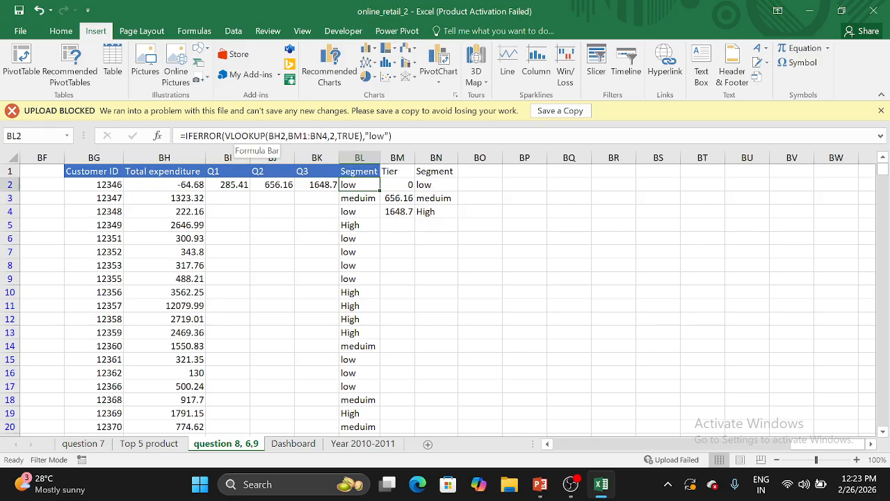
click(249, 136)
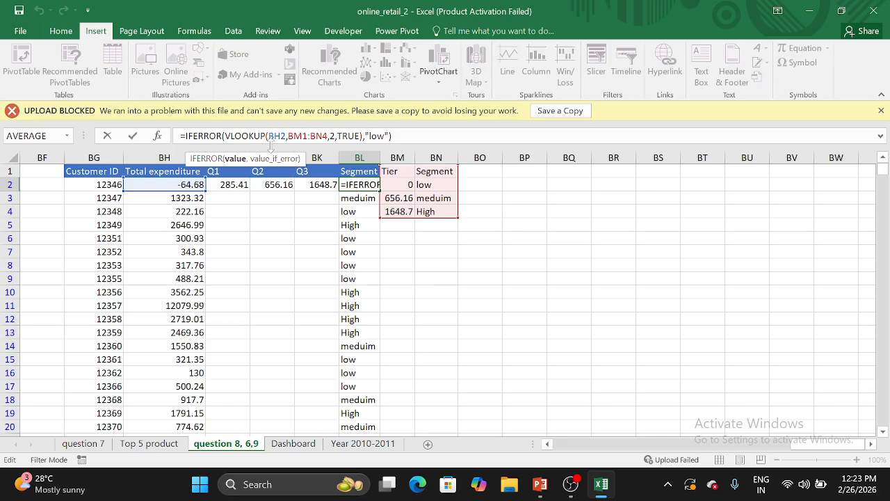
click(287, 136)
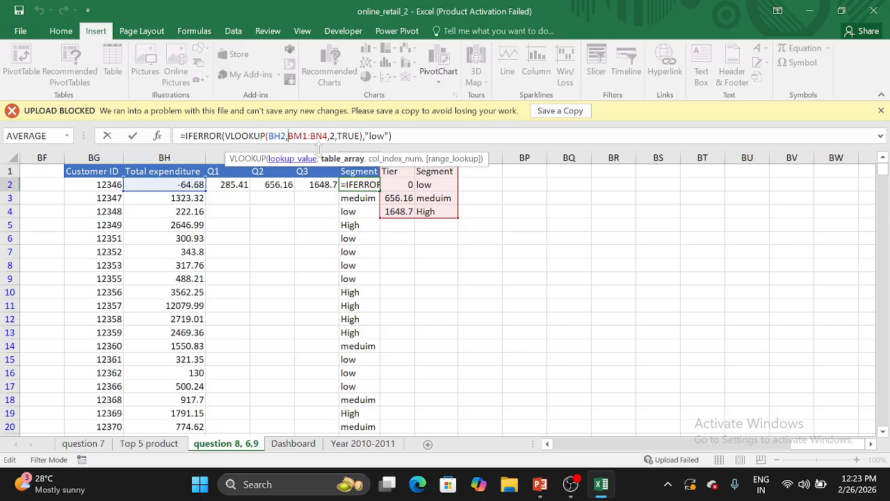
click(356, 160)
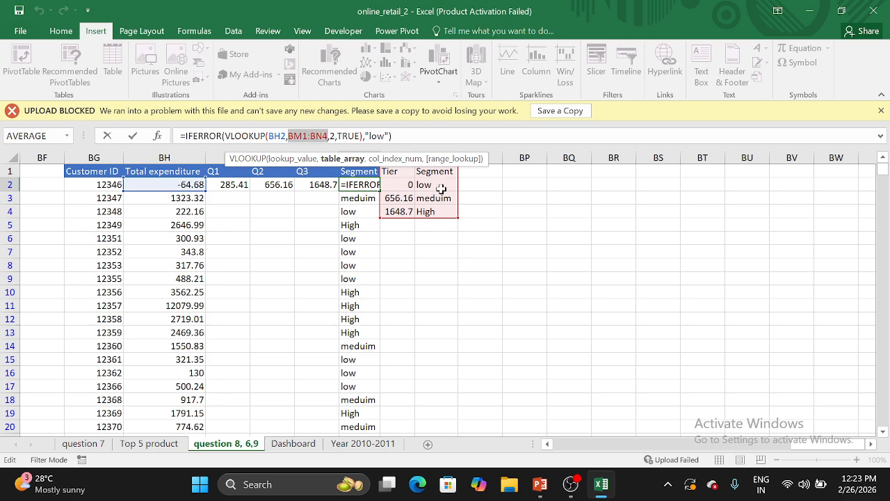
click(346, 135)
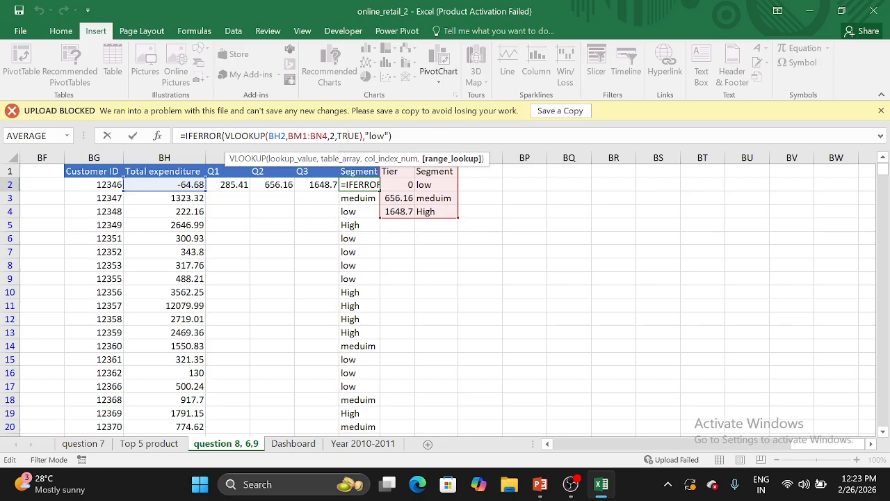
click(369, 136)
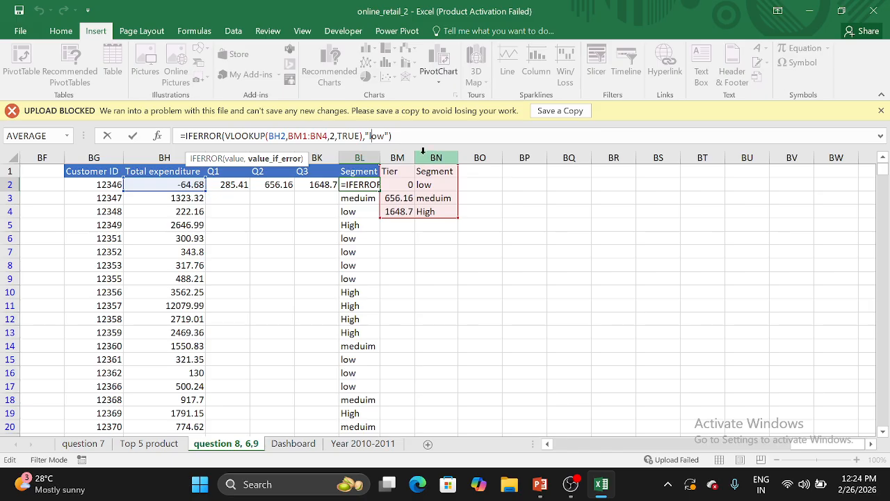
click(518, 263)
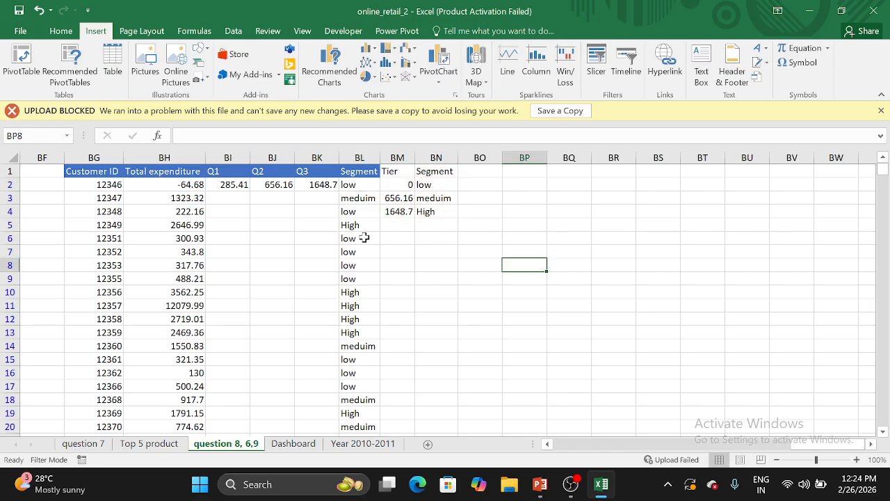
Review the Segment column's assigned tiers and check the formulas in BL2, BL14 and BL16, returning to the table's header
click(364, 189)
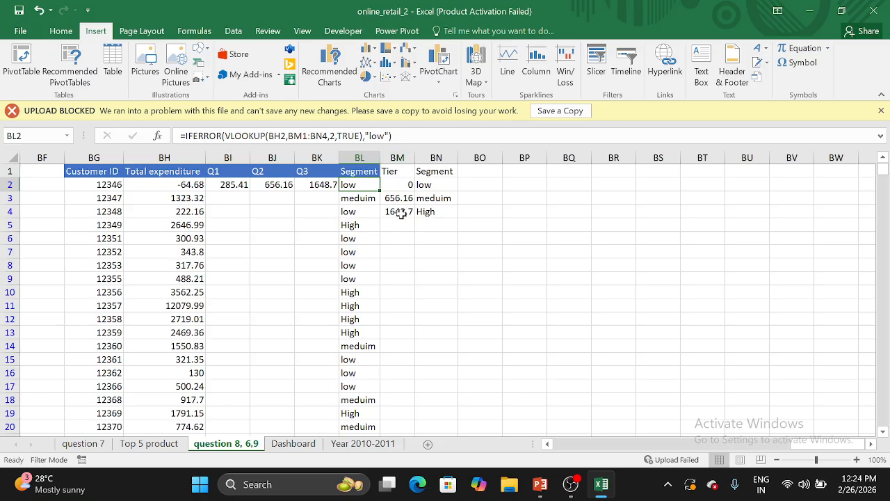
scroll(422, 286, down, 2)
scroll(423, 286, up, 2)
scroll(362, 245, down, 1)
click(363, 305)
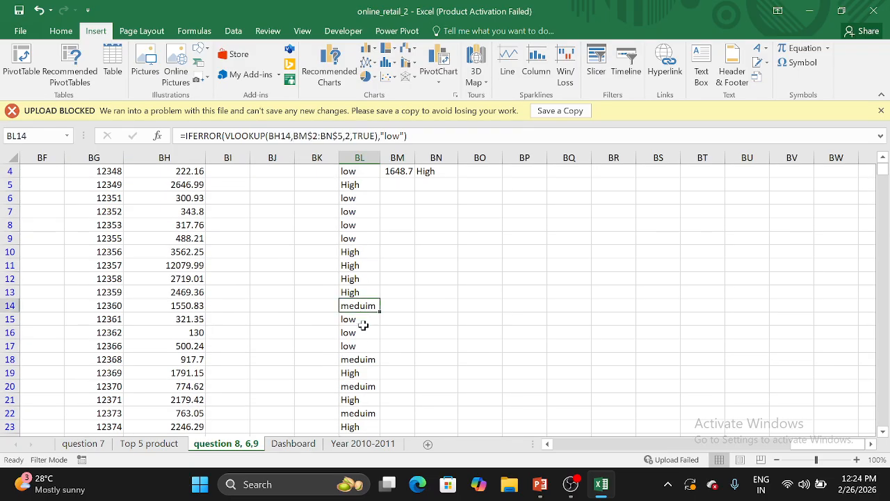
click(361, 332)
scroll(360, 339, up, 1)
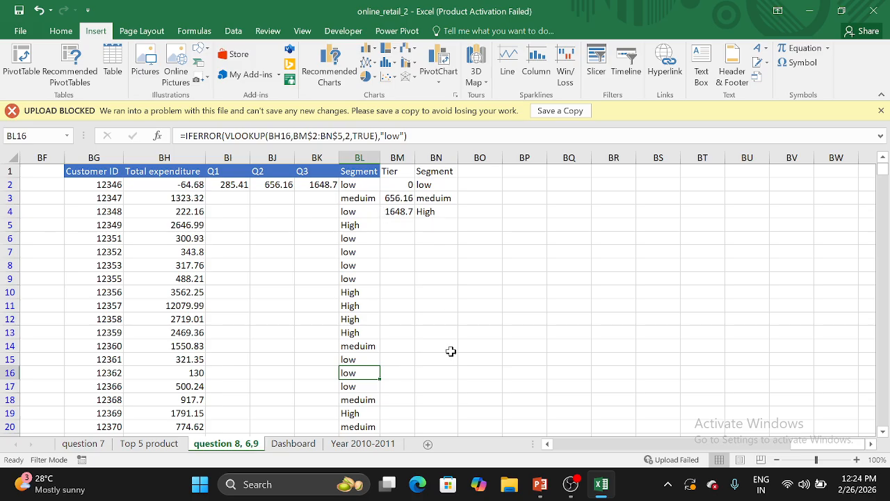
Switch to the PowerPoint presentation to show the Marketing Segmentation slide
mouse_move(540, 483)
click(540, 445)
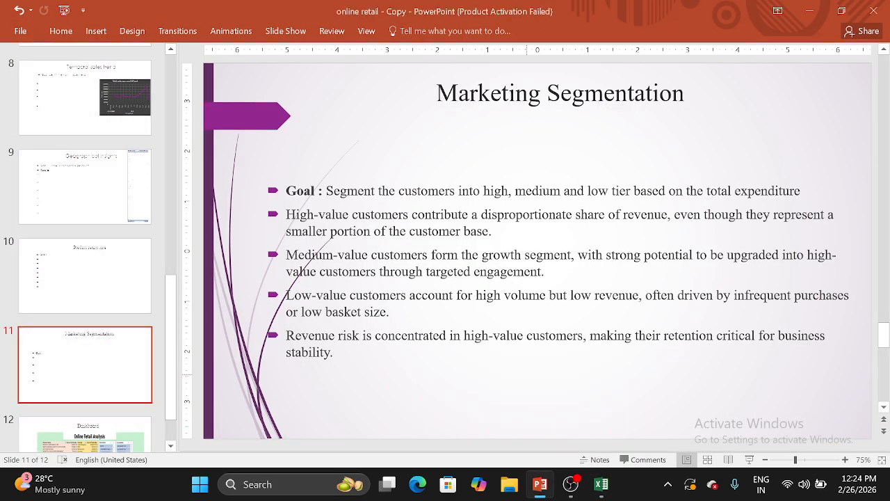